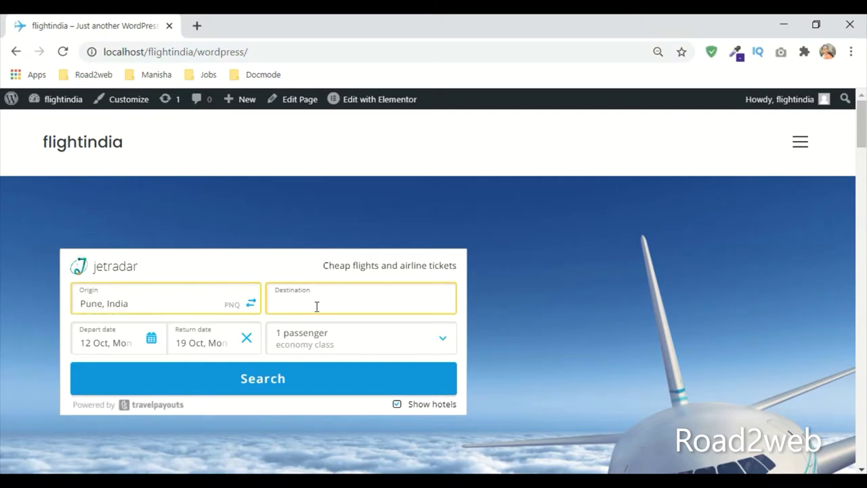
Fill in the flight search from Pune to Mumbai, departing 12 October 2020 and returning 17 October 2020, and check the passenger options.
{"action": "type", "text": "mum"}
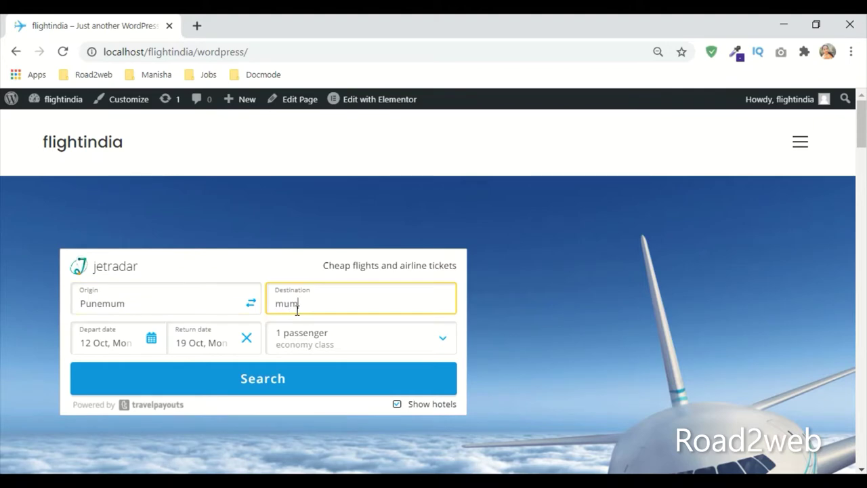
{"action": "type", "text": "mum"}
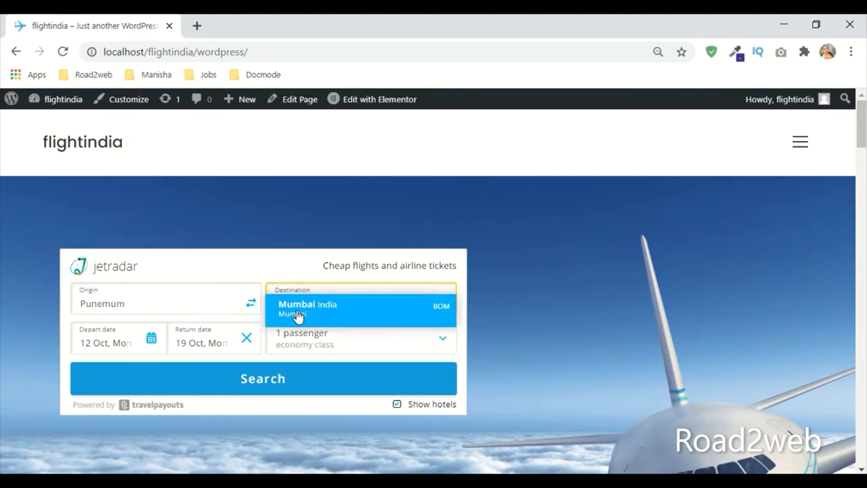
{"action": "left_click", "coordinate": [155, 342]}
{"action": "left_click", "coordinate": [157, 342]}
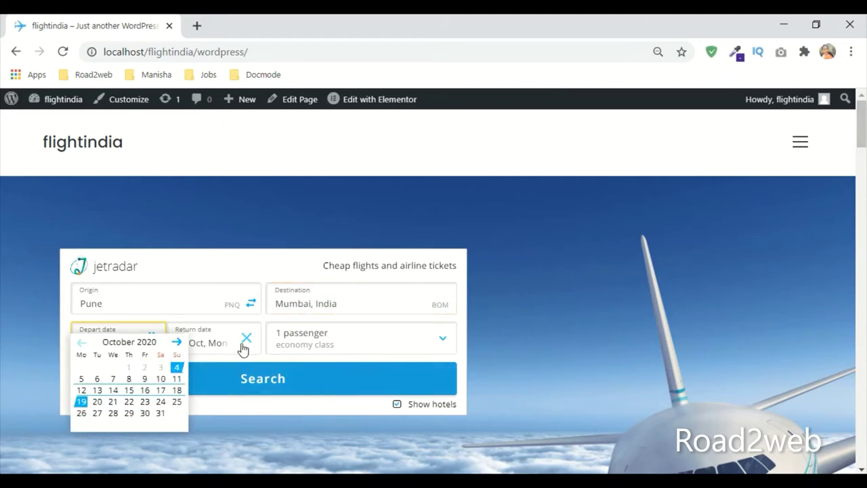
{"action": "left_click", "coordinate": [81, 390]}
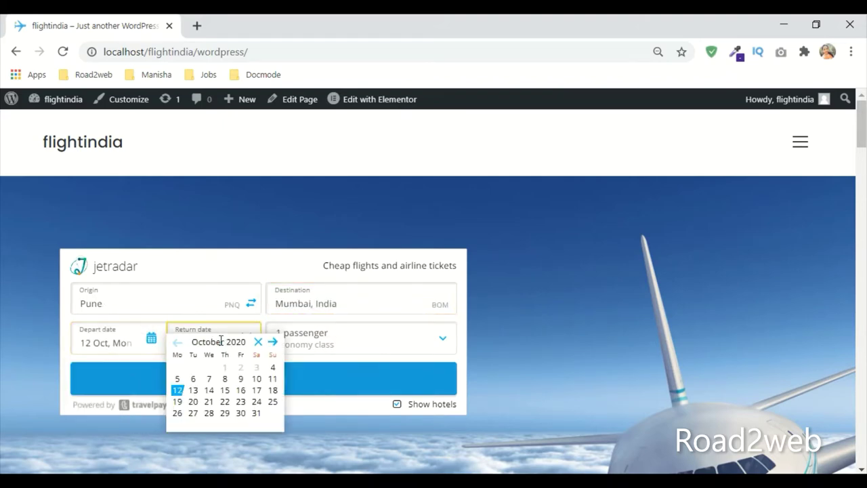
{"action": "left_click", "coordinate": [256, 390]}
{"action": "left_click", "coordinate": [339, 347]}
{"action": "left_click", "coordinate": [343, 348]}
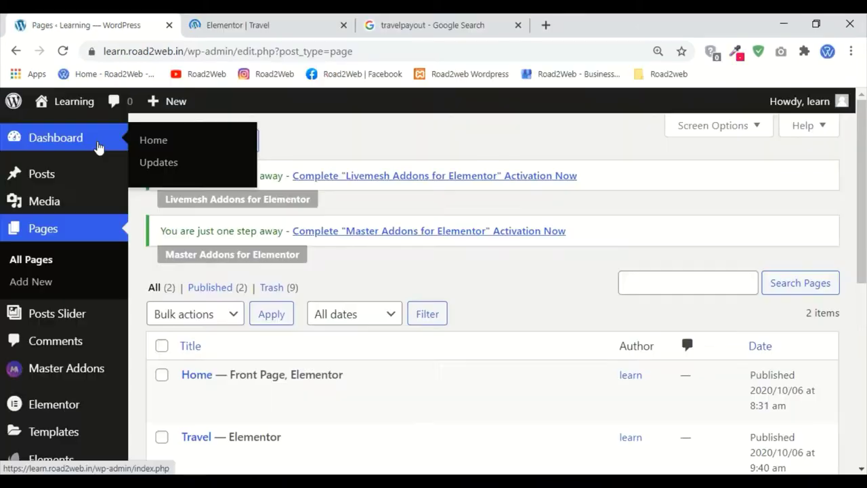
Look over the WordPress site's page list and go back to the Elementor editor of the Travel page.
{"action": "left_click", "coordinate": [302, 19]}
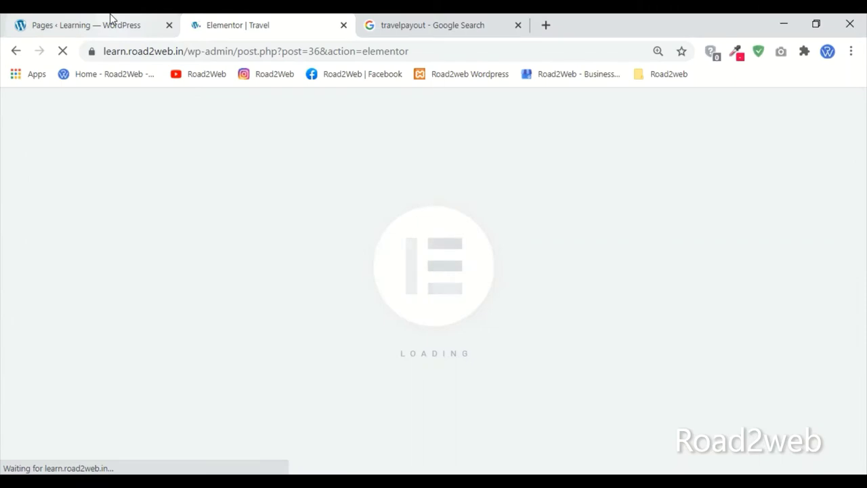
{"action": "left_click", "coordinate": [110, 19]}
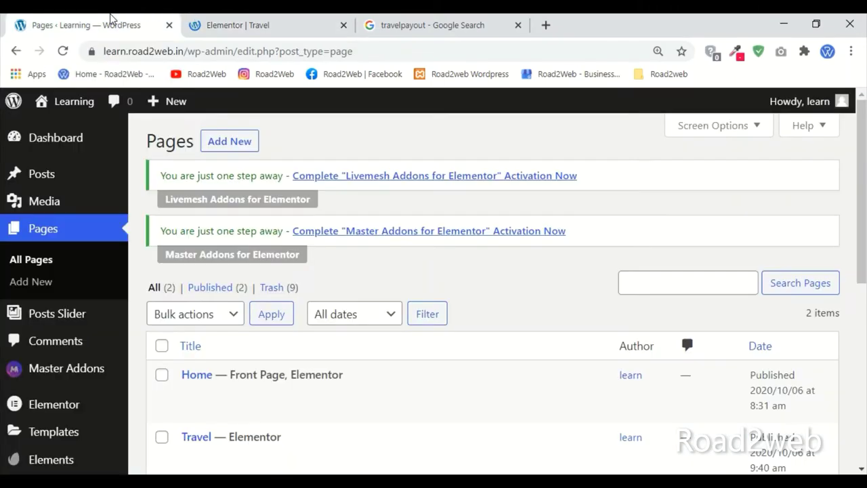
{"action": "scroll", "coordinate": [571, 414], "scroll_direction": "down", "scroll_amount": 3}
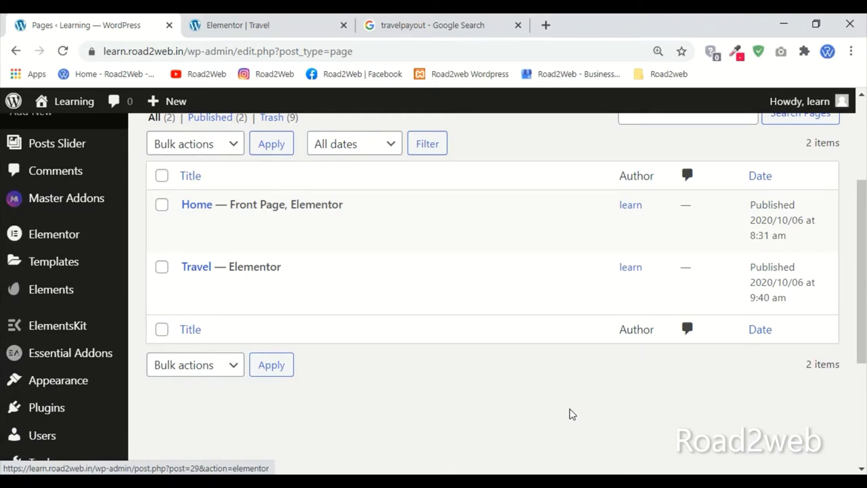
{"action": "left_click", "coordinate": [265, 21]}
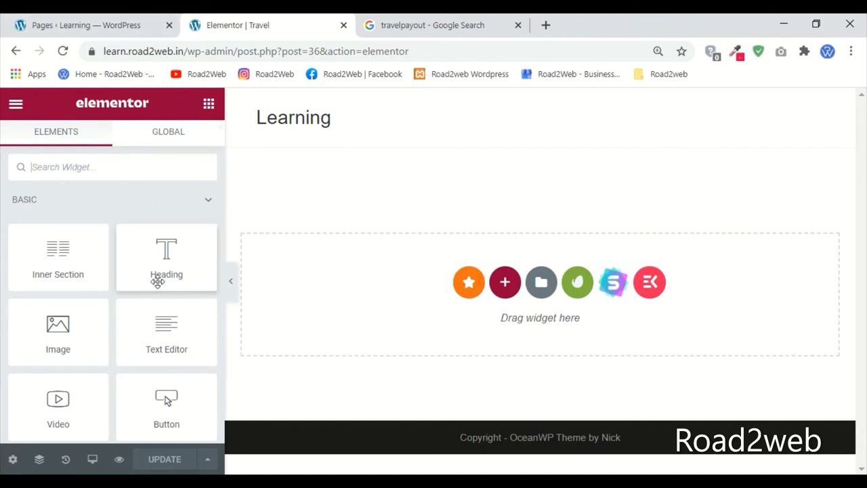
Add a single-column section to the Travel page and give it the airplane-above-clouds background image.
{"action": "left_click", "coordinate": [507, 286]}
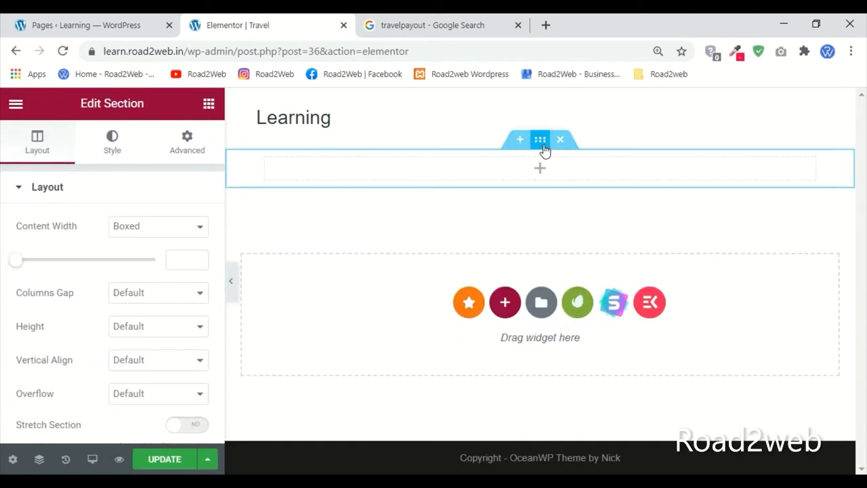
{"action": "left_click", "coordinate": [116, 146]}
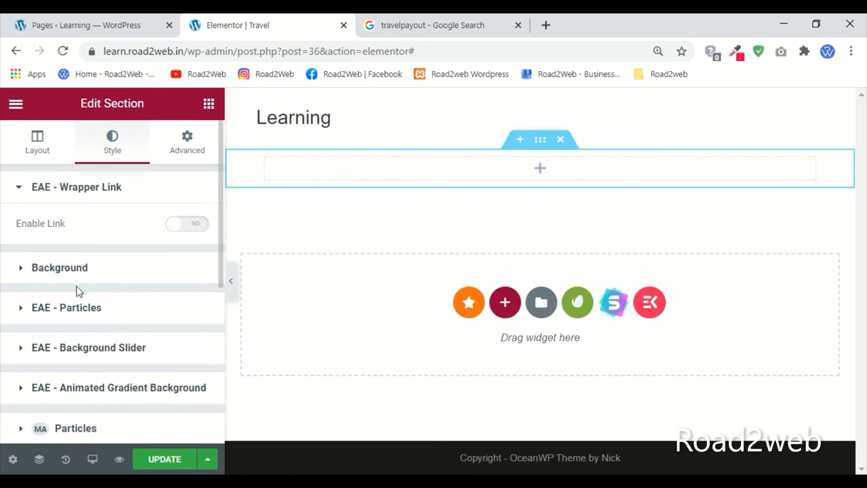
{"action": "left_click", "coordinate": [98, 271]}
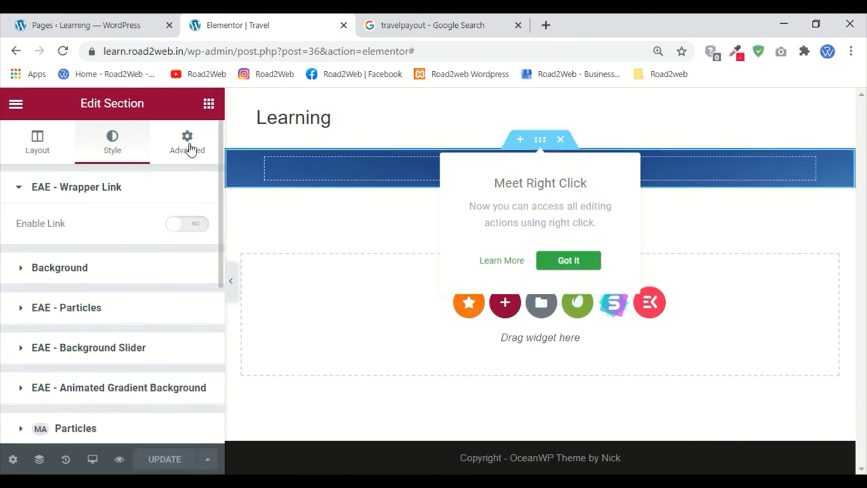
Unlink the section's padding values and set the top and bottom padding to 150 px.
{"action": "left_click", "coordinate": [188, 144]}
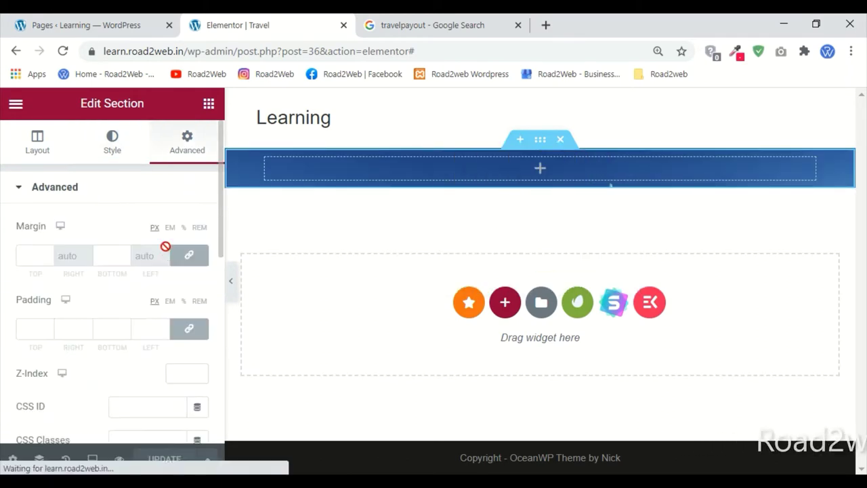
{"action": "left_click", "coordinate": [189, 329]}
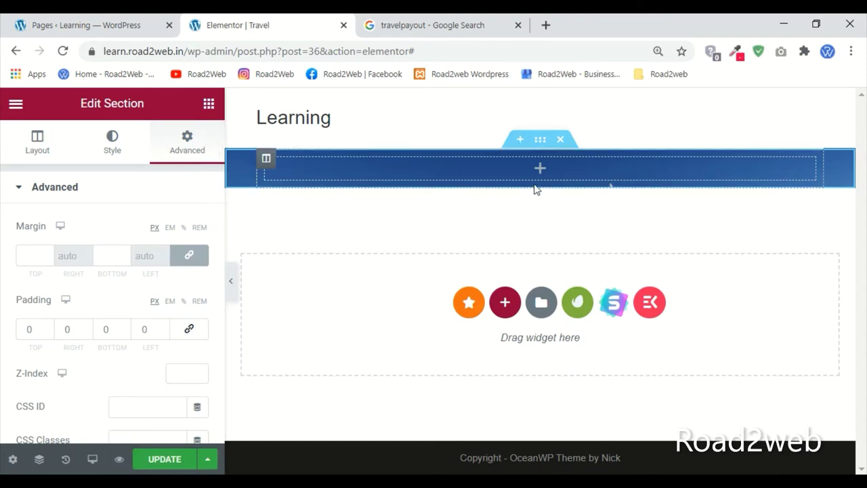
{"action": "left_click", "coordinate": [48, 326]}
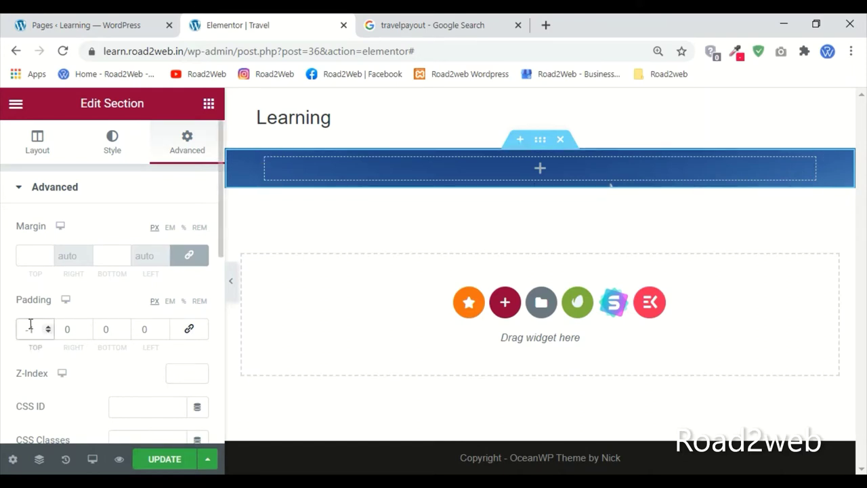
{"action": "type", "text": "150"}
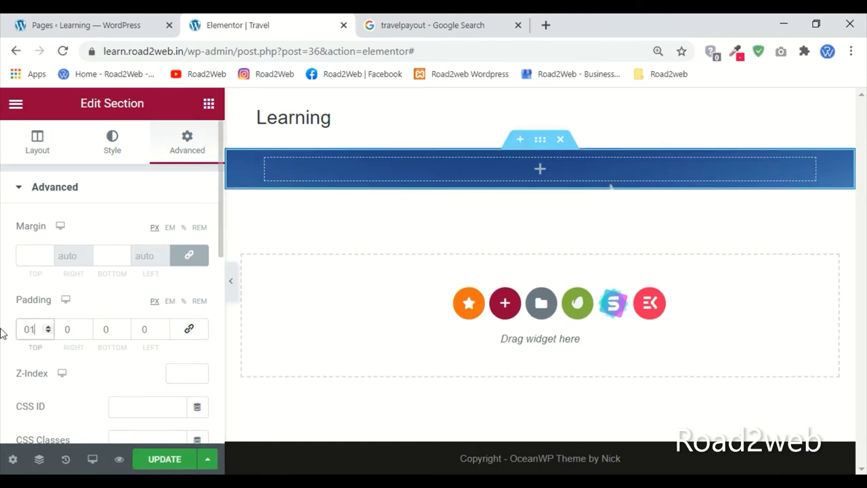
{"action": "left_click", "coordinate": [107, 330]}
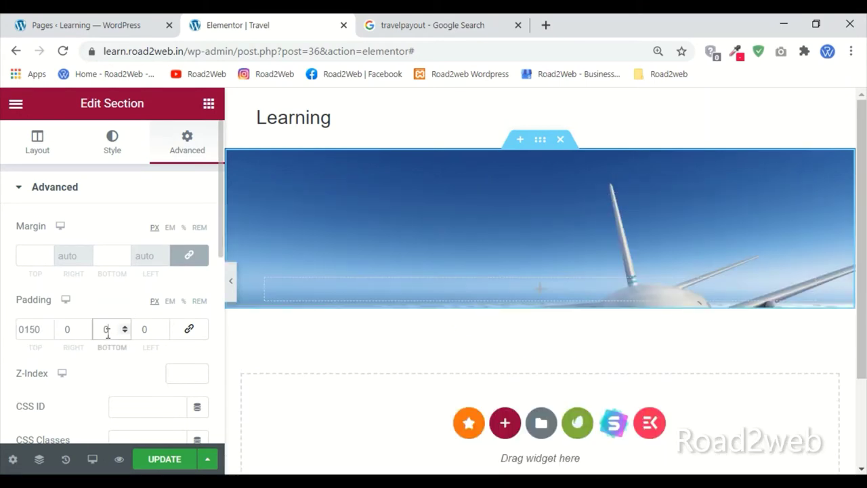
{"action": "type", "text": "150"}
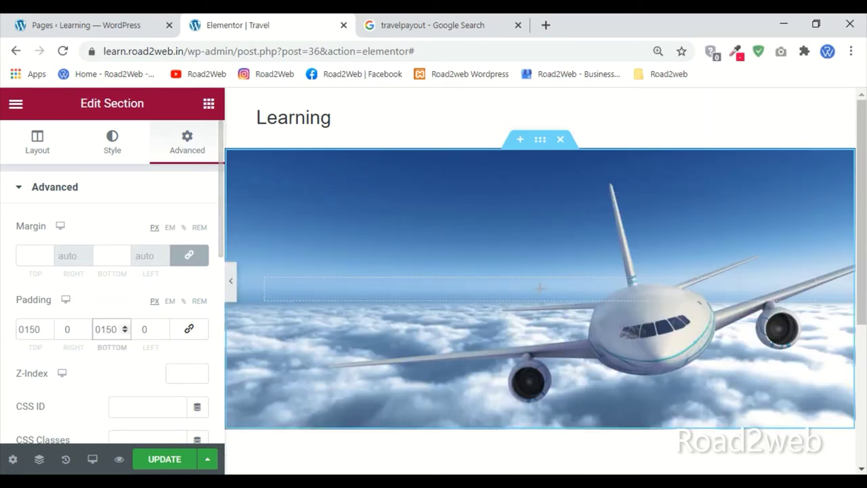
Open the Travelpayouts website from the Google search results and go to its sign-in page.
{"action": "left_click", "coordinate": [407, 25]}
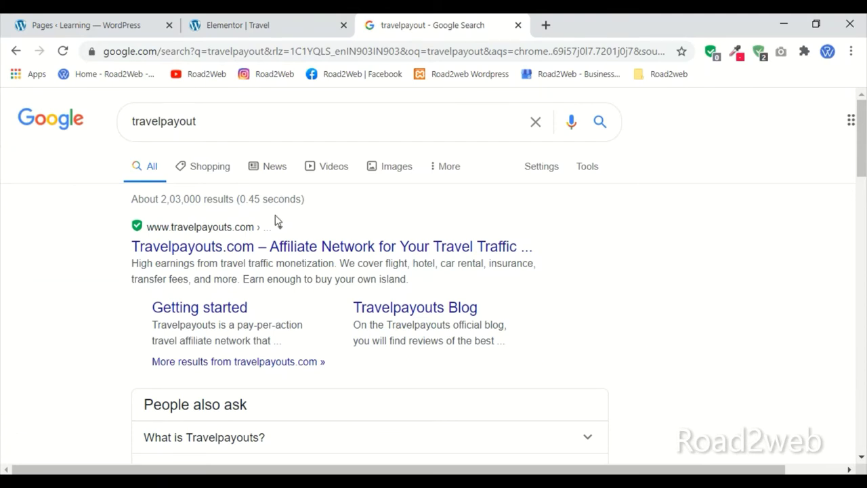
{"action": "left_click", "coordinate": [218, 255]}
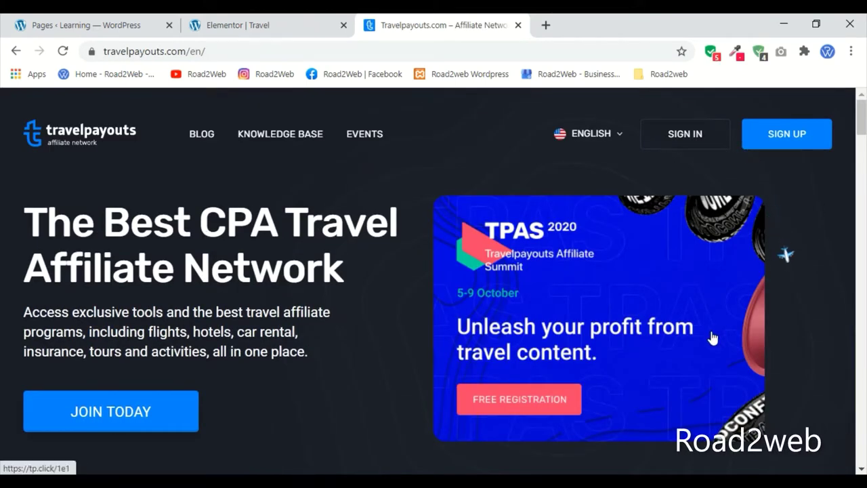
{"action": "left_click", "coordinate": [701, 146]}
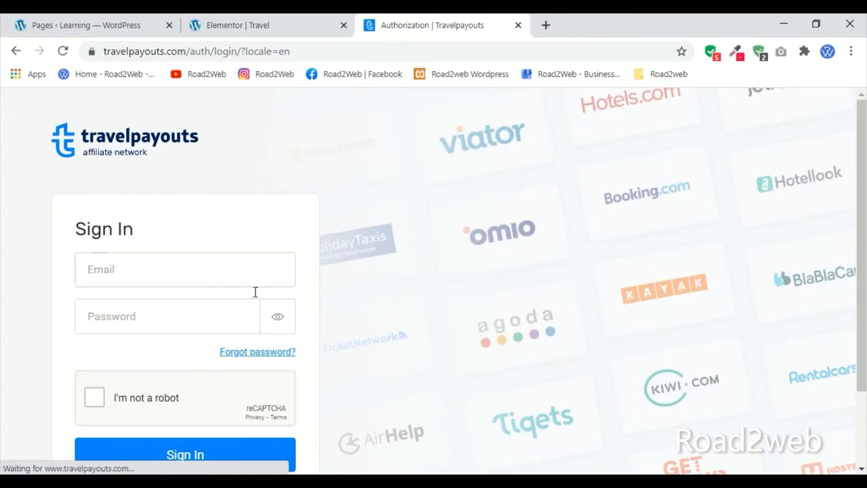
Register a new Travelpayouts account through the sign-up form and dismiss the browser's saved-password notice.
{"action": "scroll", "coordinate": [257, 348], "scroll_direction": "down", "scroll_amount": 2}
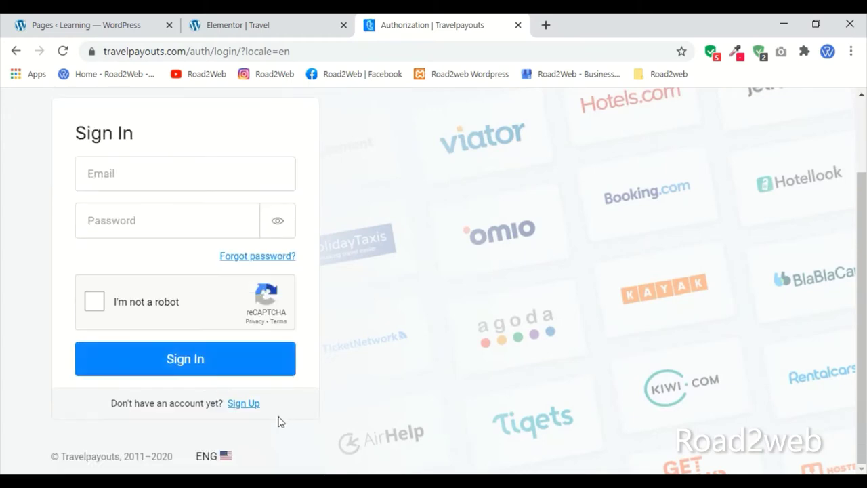
{"action": "left_click", "coordinate": [244, 404]}
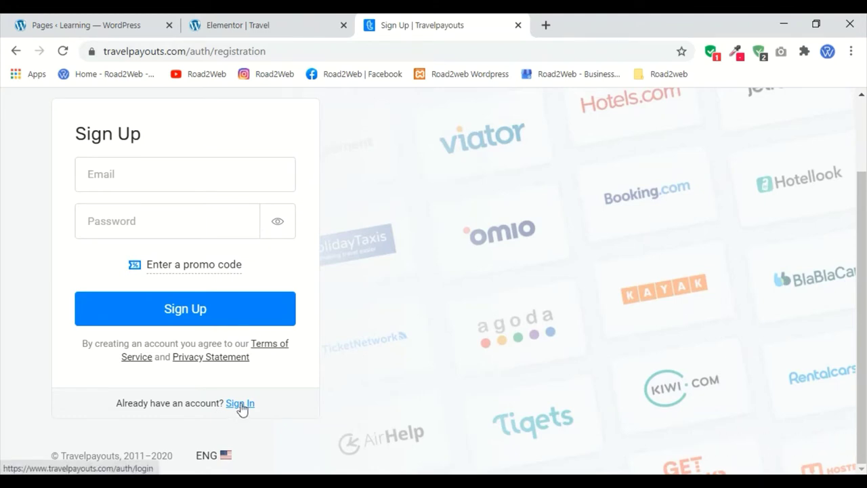
{"action": "left_click", "coordinate": [177, 309]}
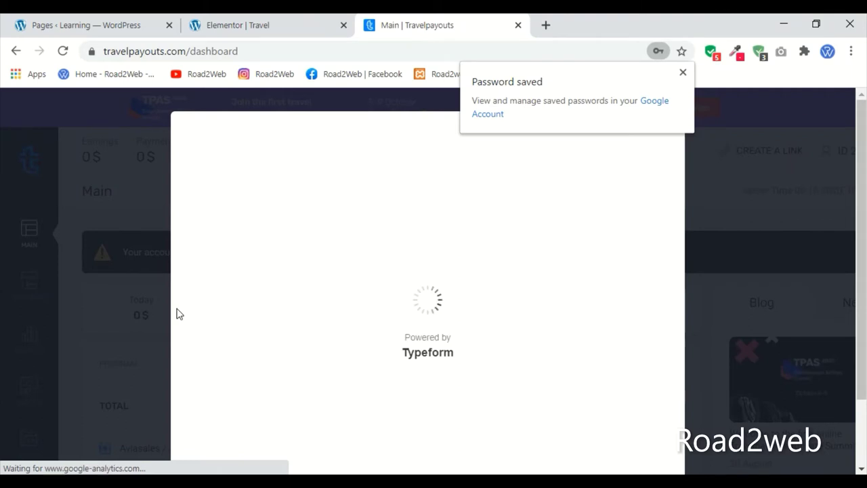
{"action": "left_click", "coordinate": [682, 72]}
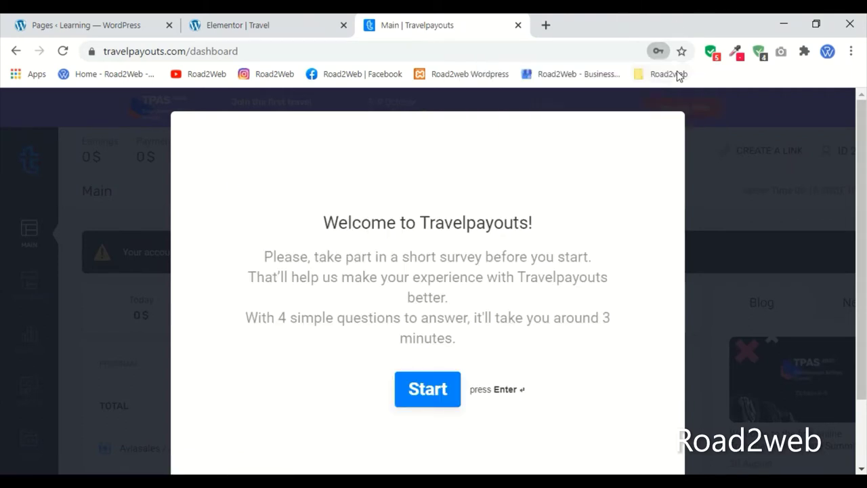
{"action": "left_click", "coordinate": [422, 402]}
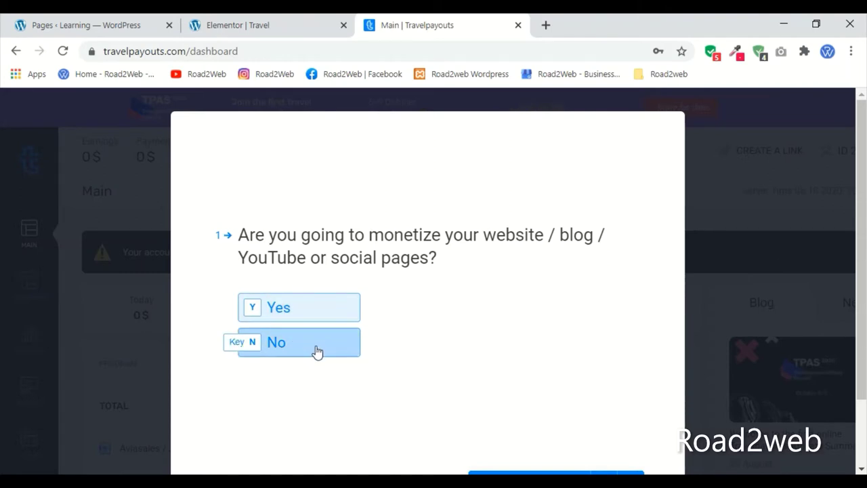
{"action": "left_click", "coordinate": [318, 312]}
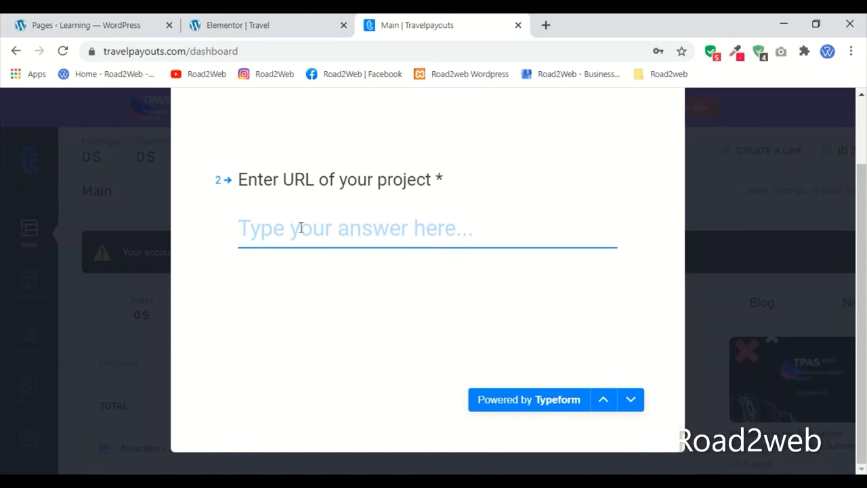
{"action": "left_click", "coordinate": [545, 25]}
{"action": "type", "text": "road2web.in"}
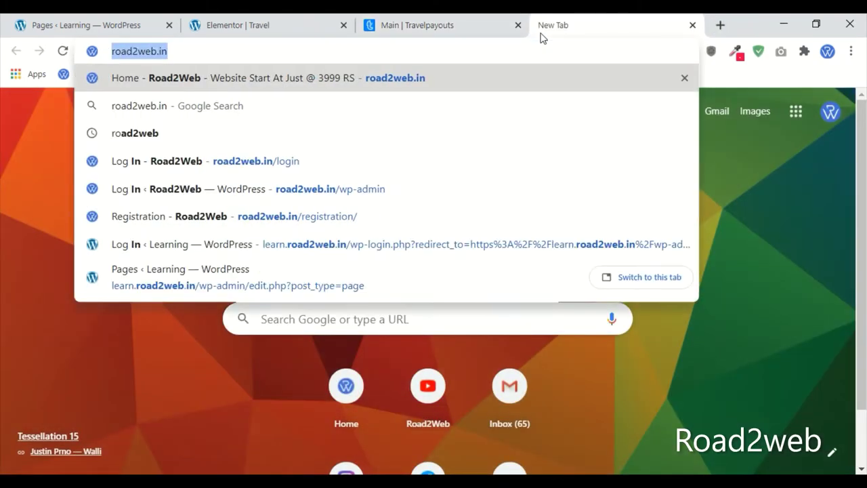
{"action": "left_click", "coordinate": [513, 18]}
{"action": "type", "text": "https://road2web.in/"}
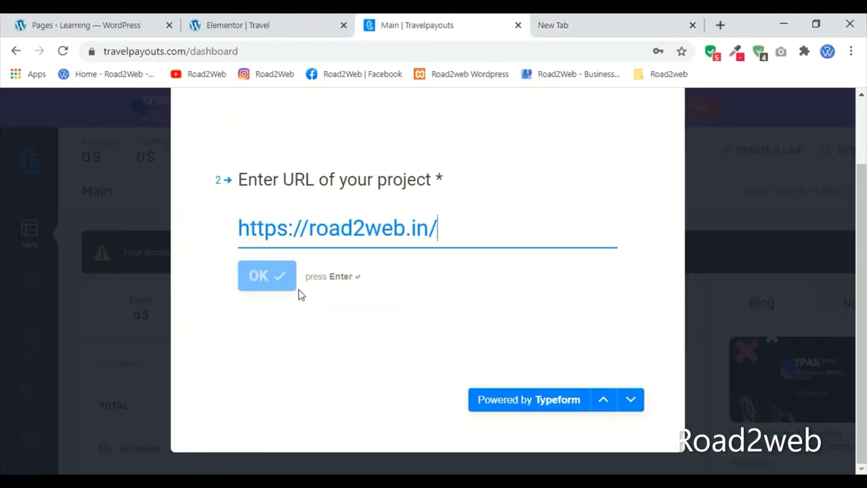
{"action": "left_click", "coordinate": [257, 278]}
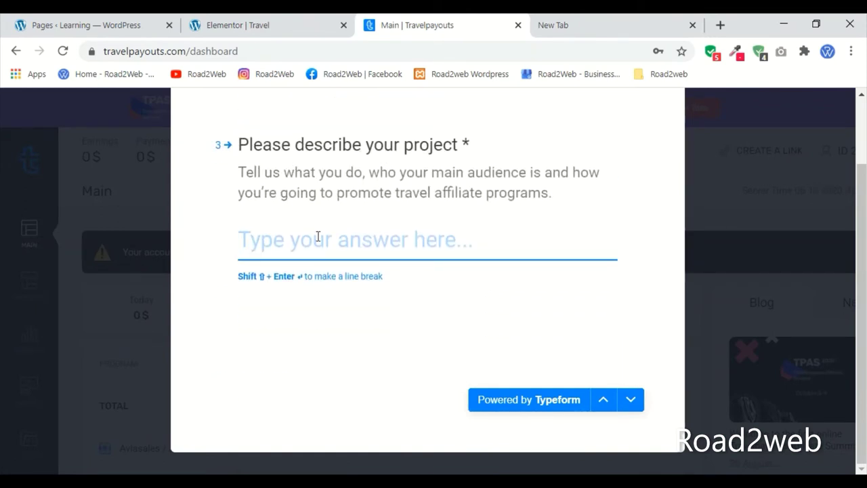
Answer the remaining survey questions with learning as project description, 0 – 500 audience and India as country, and close the affiliate club invitation.
{"action": "type", "text": "learning"}
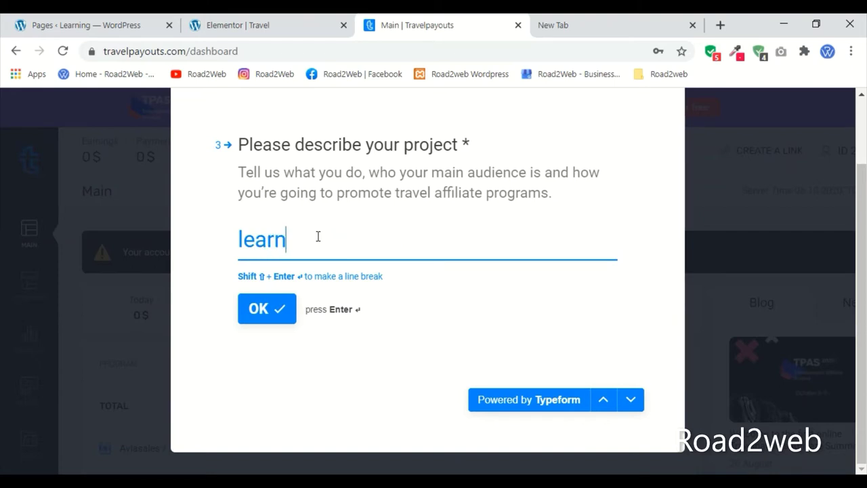
{"action": "left_click", "coordinate": [278, 318]}
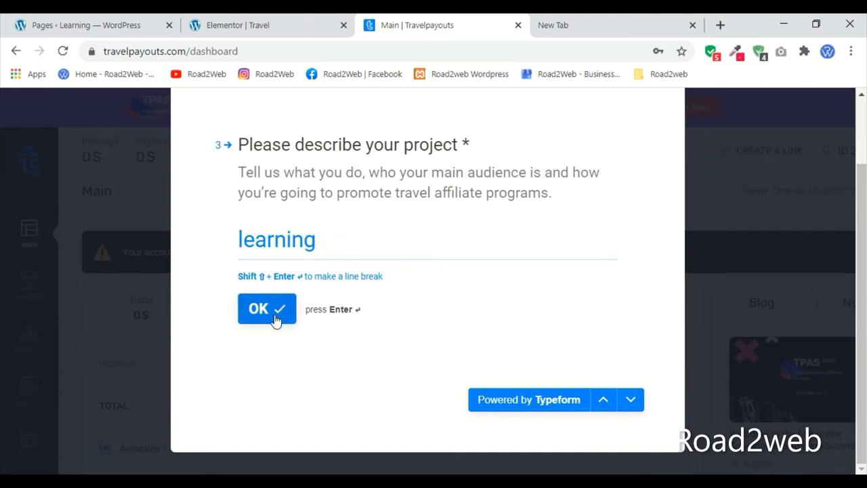
{"action": "scroll", "coordinate": [465, 334], "scroll_direction": "up", "scroll_amount": 2}
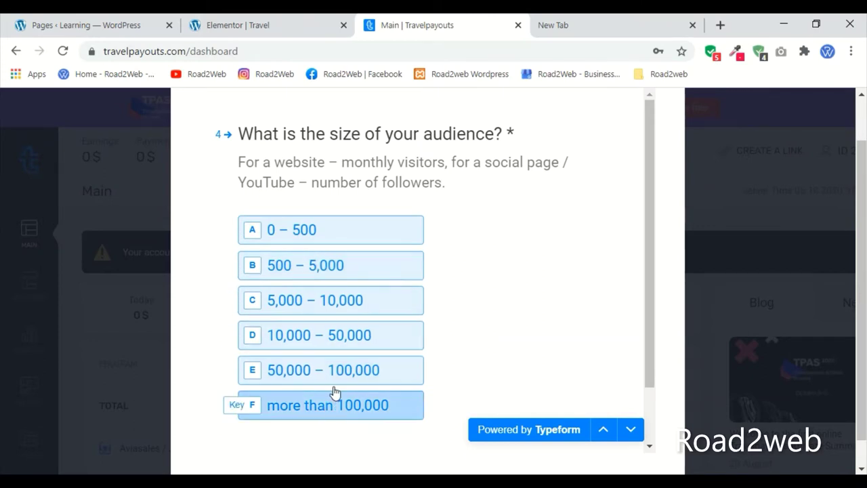
{"action": "left_click", "coordinate": [350, 239]}
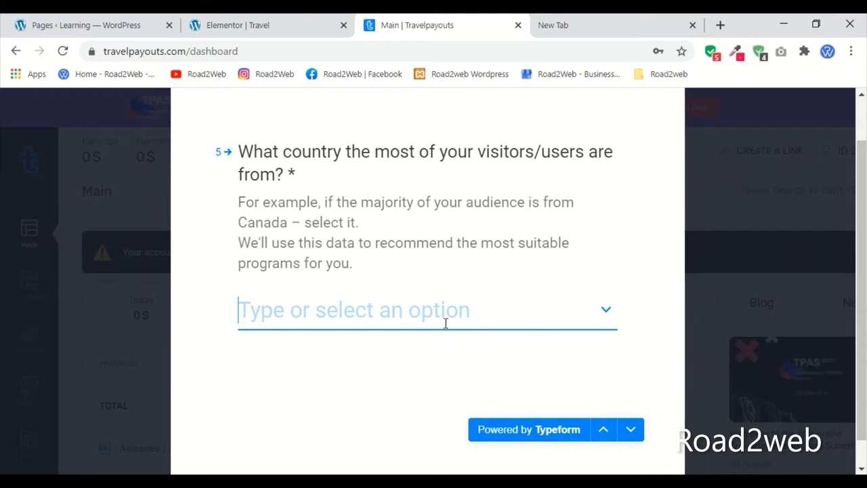
{"action": "type", "text": "India"}
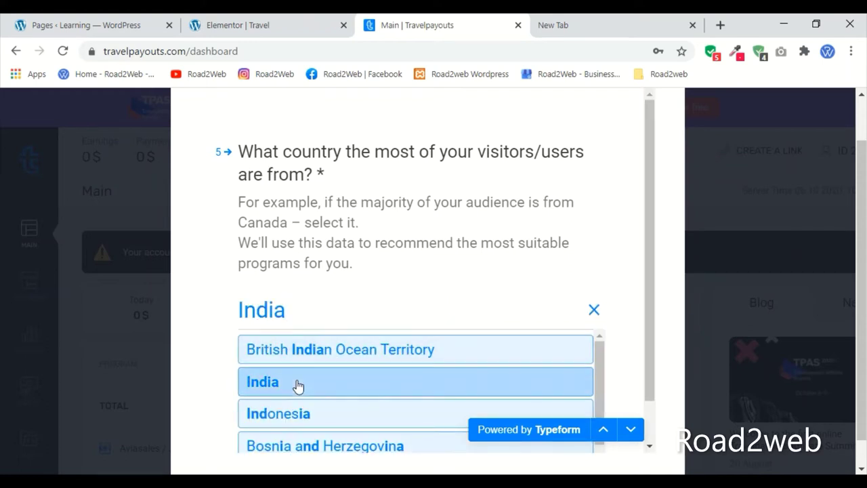
{"action": "left_click", "coordinate": [298, 386]}
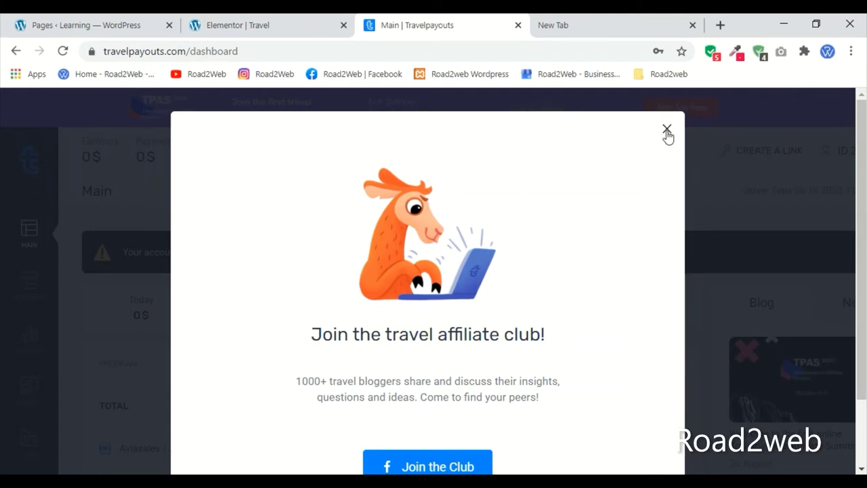
{"action": "left_click", "coordinate": [667, 130]}
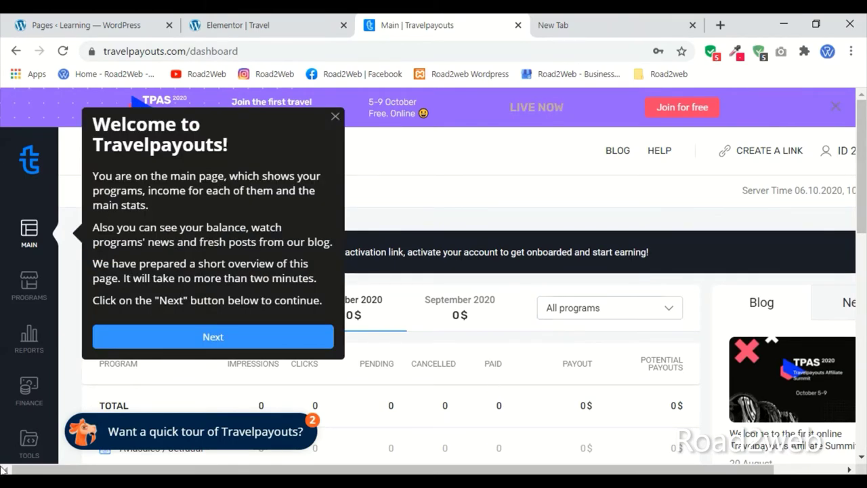
Go through the seven-part welcome tour of the Travelpayouts dashboard and finish it.
{"action": "left_click", "coordinate": [249, 337]}
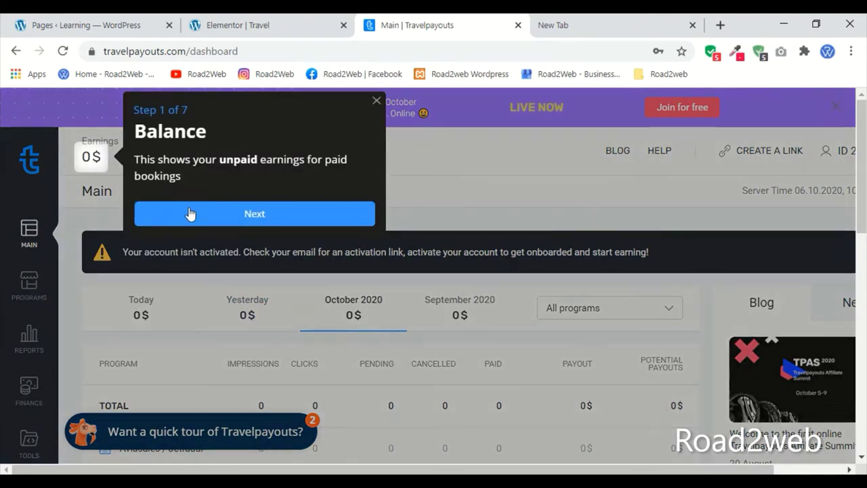
{"action": "left_click", "coordinate": [190, 212]}
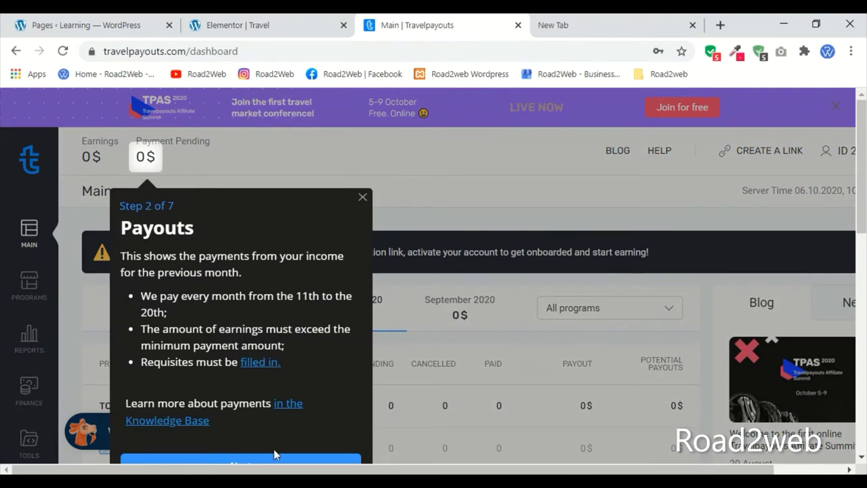
{"action": "left_click", "coordinate": [274, 456]}
{"action": "left_click", "coordinate": [619, 222]}
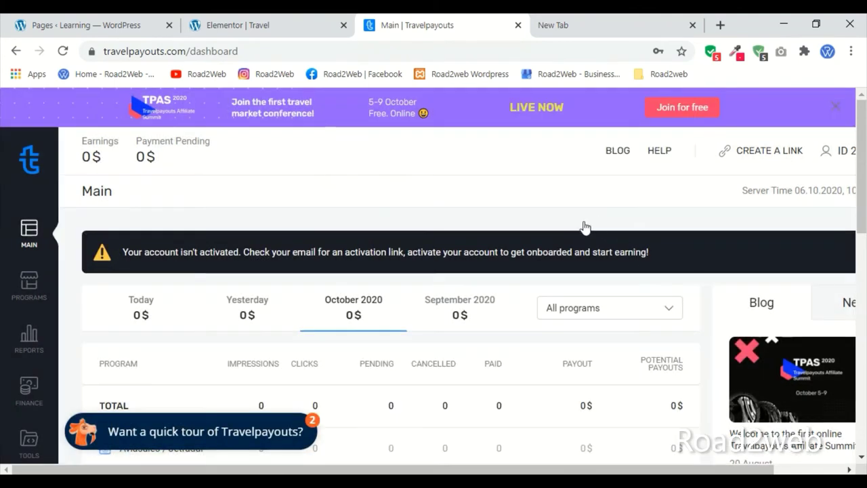
{"action": "left_click", "coordinate": [582, 461]}
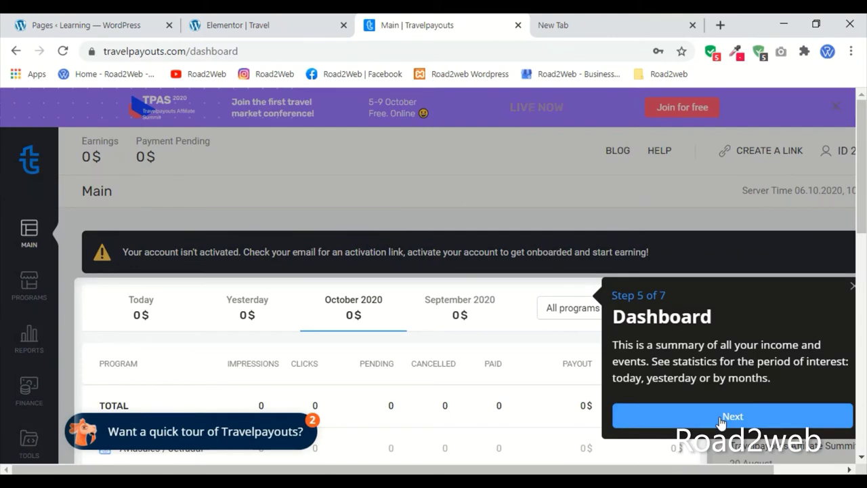
{"action": "left_click", "coordinate": [731, 417]}
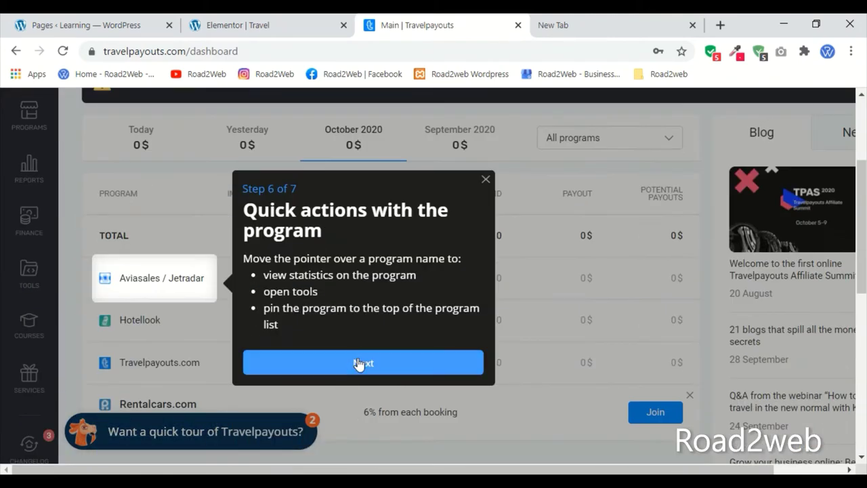
{"action": "left_click", "coordinate": [359, 363]}
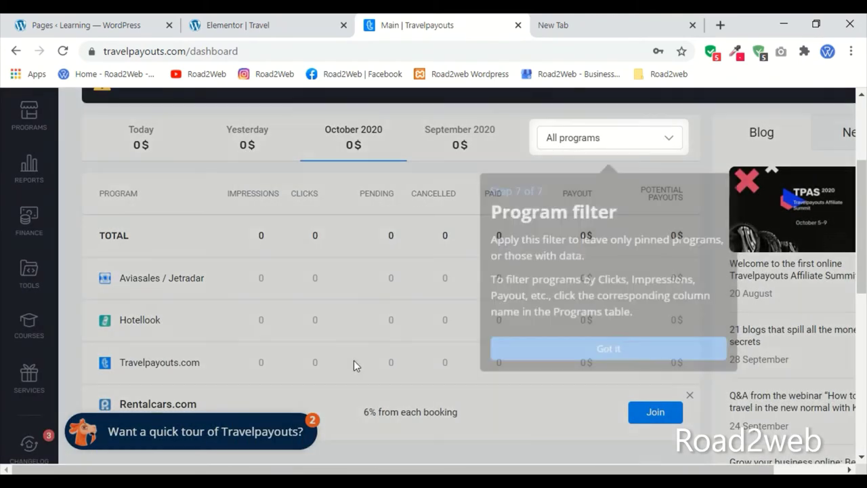
{"action": "left_click", "coordinate": [625, 358]}
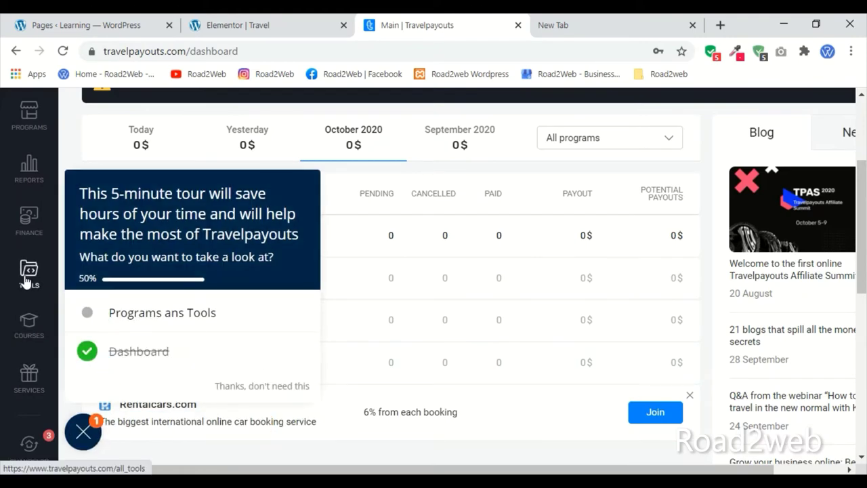
Go to the Programs page and highlight the first sentence of the account activation notice.
{"action": "scroll", "coordinate": [31, 284], "scroll_direction": "up", "scroll_amount": 3}
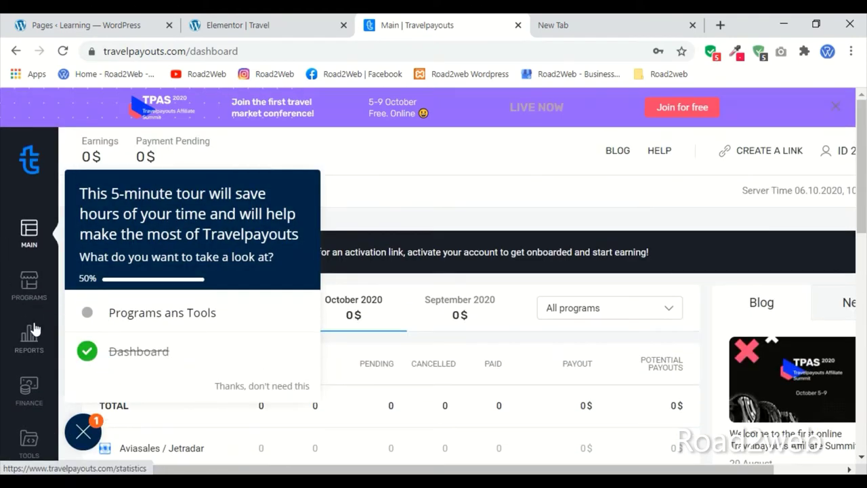
{"action": "left_click", "coordinate": [31, 285]}
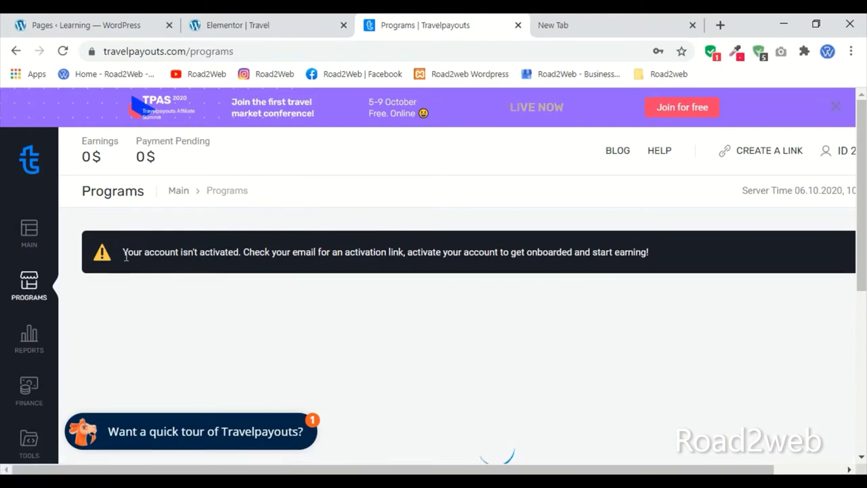
{"action": "left_click_drag", "start_coordinate": [124, 251], "coordinate": [243, 260]}
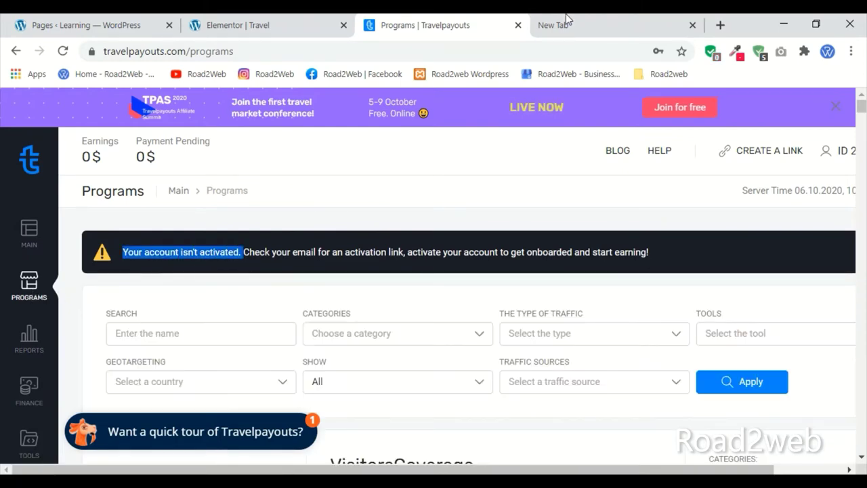
Switch to Gmail, open the Travelpayouts account activation email, follow its activation link and close the old Programs page.
{"action": "left_click", "coordinate": [570, 25]}
{"action": "left_click", "coordinate": [710, 125]}
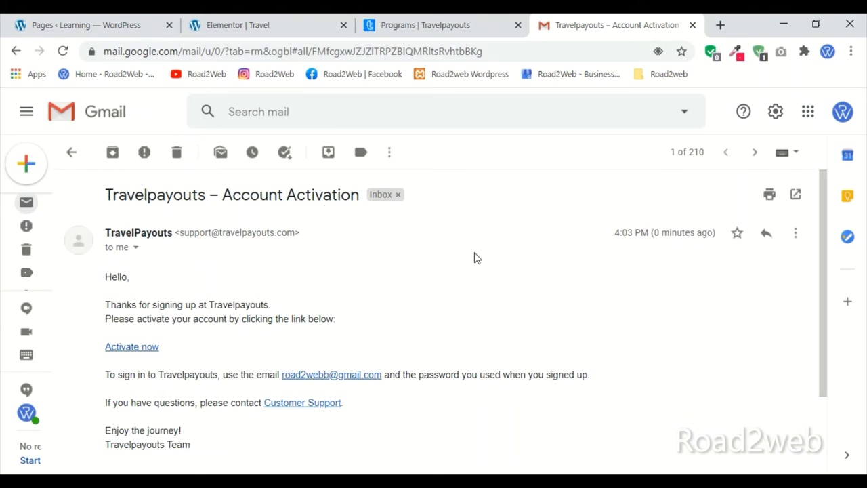
{"action": "left_click", "coordinate": [130, 349]}
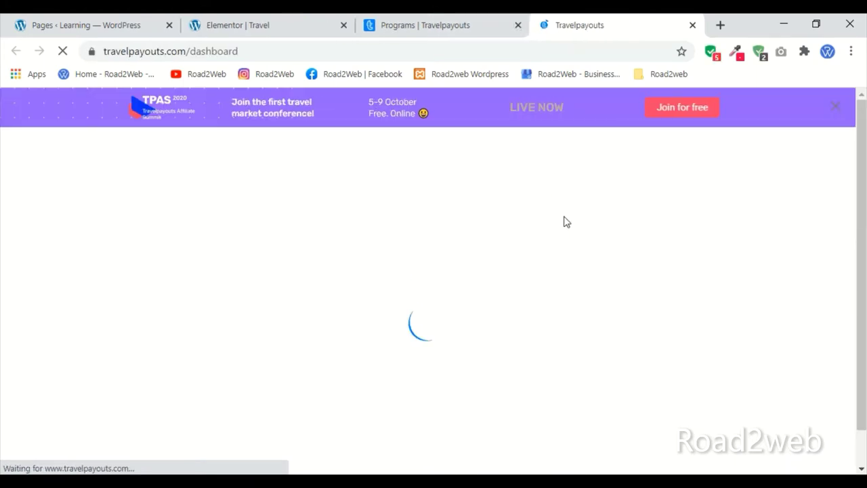
{"action": "left_click", "coordinate": [519, 25]}
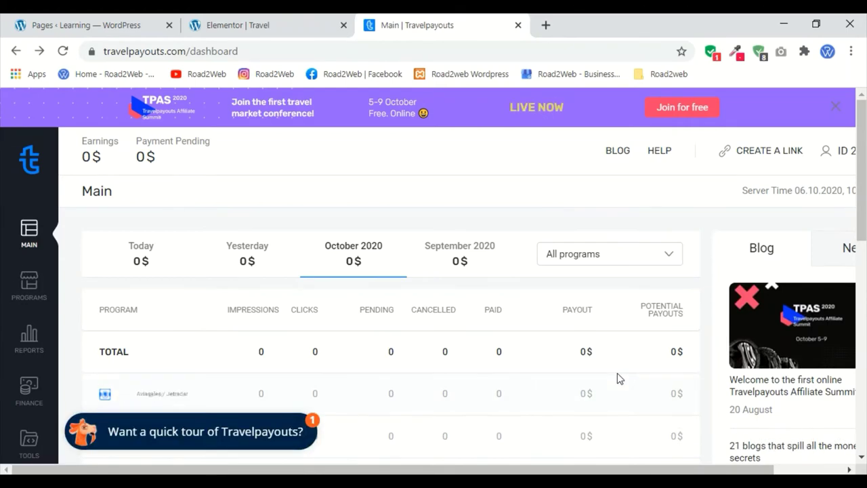
Open the tools of the Aviasales / Jetradar program and create a new search form.
{"action": "scroll", "coordinate": [617, 378], "scroll_direction": "down", "scroll_amount": 3}
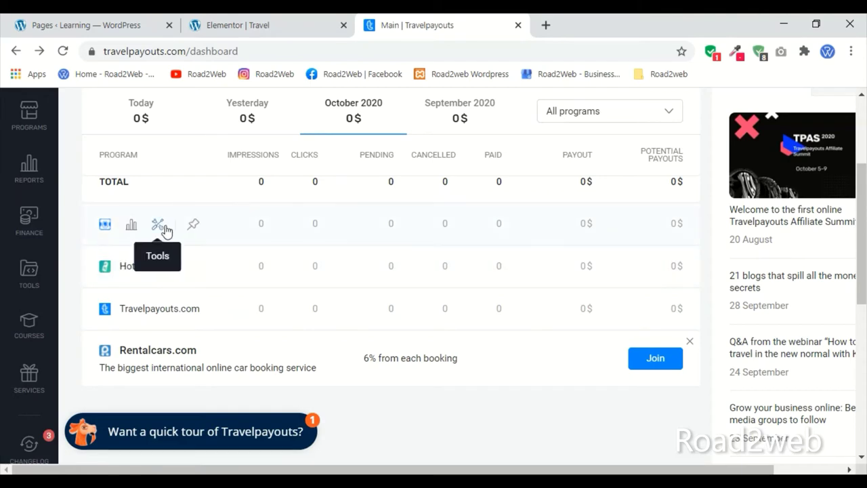
{"action": "left_click", "coordinate": [157, 229]}
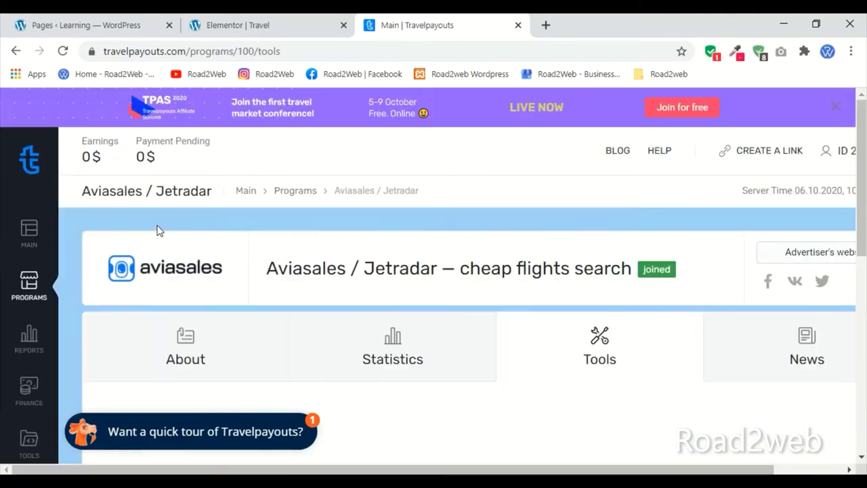
{"action": "scroll", "coordinate": [768, 388], "scroll_direction": "down", "scroll_amount": 2}
{"action": "scroll", "coordinate": [767, 388], "scroll_direction": "down", "scroll_amount": 1}
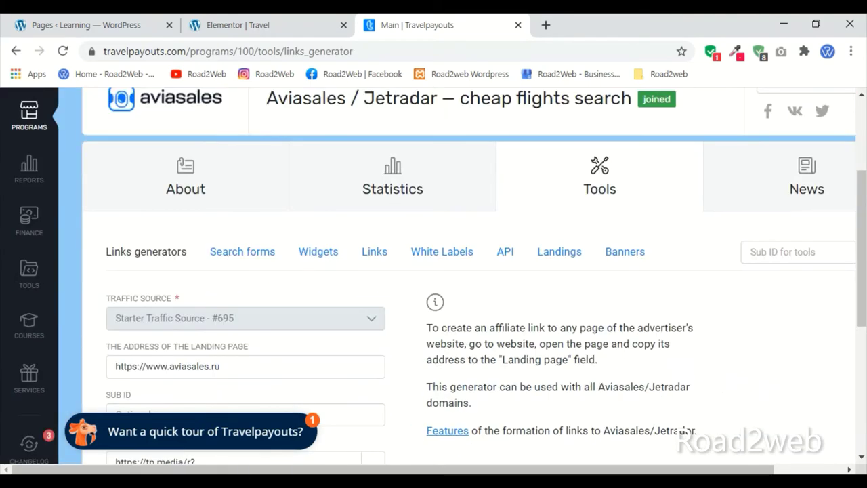
{"action": "left_click", "coordinate": [268, 254]}
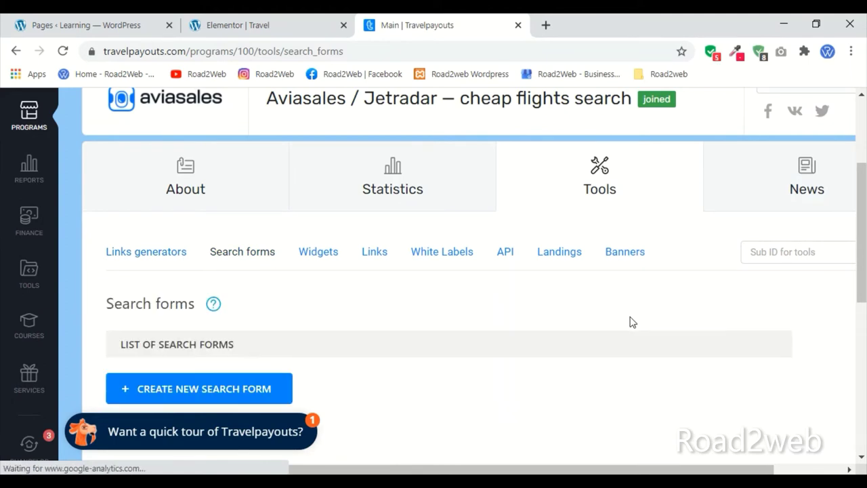
{"action": "scroll", "coordinate": [630, 322], "scroll_direction": "down", "scroll_amount": 3}
{"action": "left_click", "coordinate": [210, 225]}
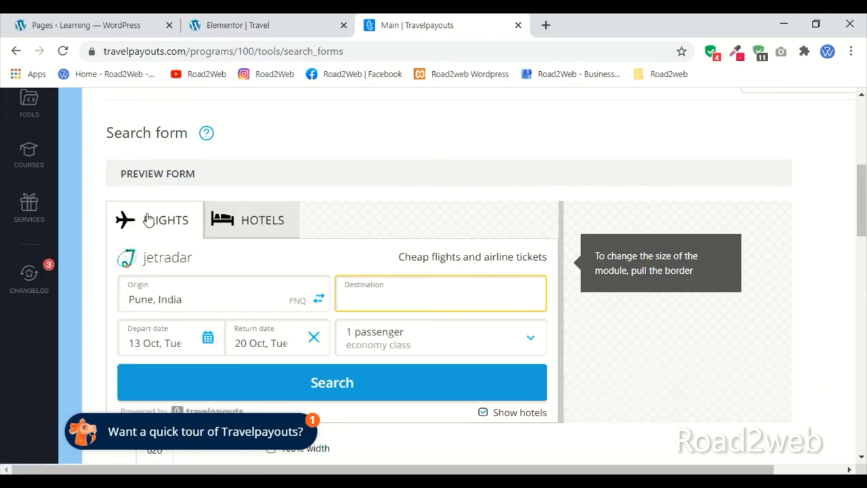
Compare the Flights and Hotels views in the search form preview and look over the width and color scheme settings.
{"action": "left_click", "coordinate": [265, 214]}
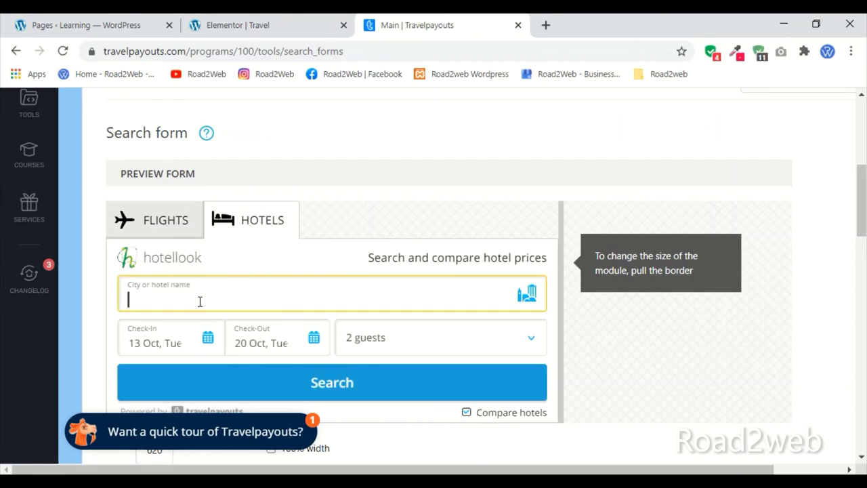
{"action": "left_click", "coordinate": [159, 222]}
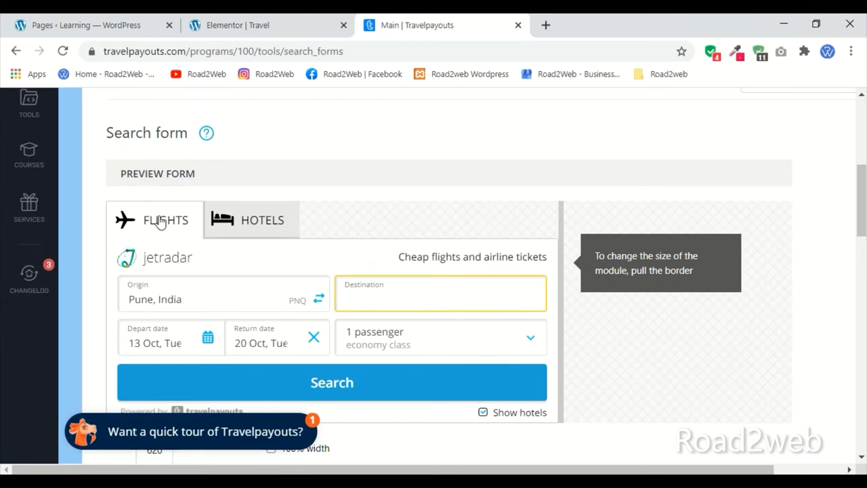
{"action": "left_click", "coordinate": [233, 221]}
{"action": "left_click", "coordinate": [190, 223]}
{"action": "scroll", "coordinate": [227, 240], "scroll_direction": "down", "scroll_amount": 2}
{"action": "scroll", "coordinate": [210, 316], "scroll_direction": "down", "scroll_amount": 3}
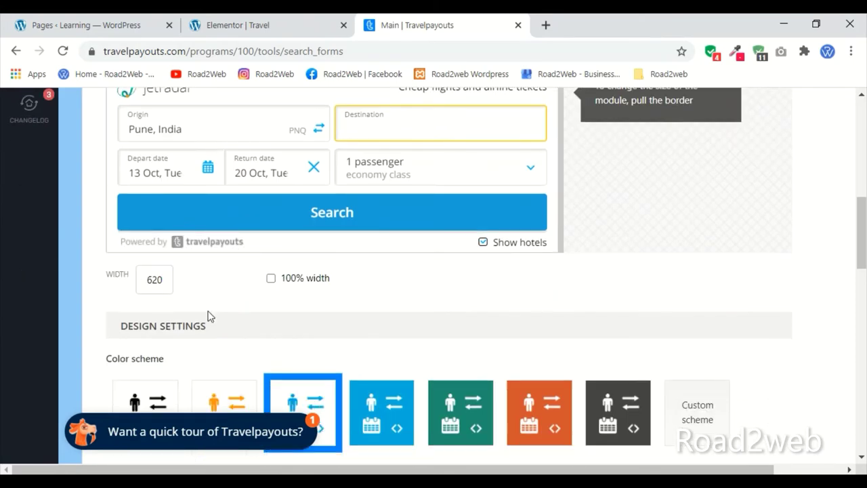
{"action": "scroll", "coordinate": [268, 281], "scroll_direction": "up", "scroll_amount": 5}
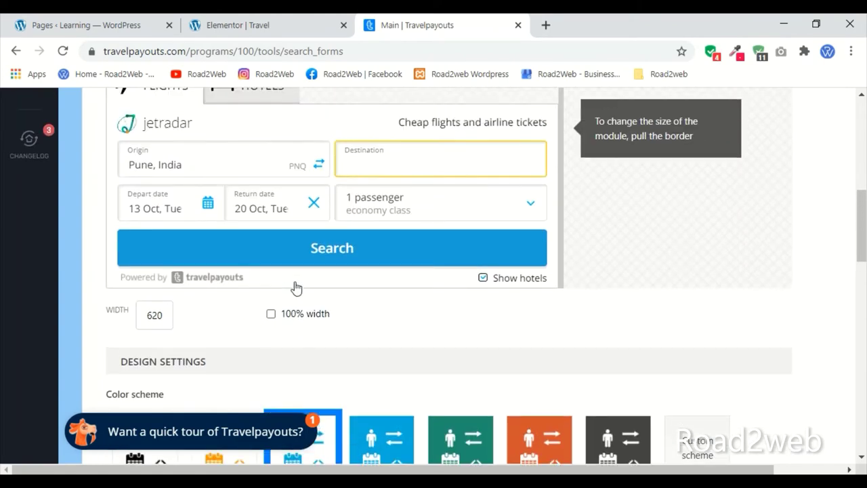
{"action": "scroll", "coordinate": [501, 355], "scroll_direction": "down", "scroll_amount": 2}
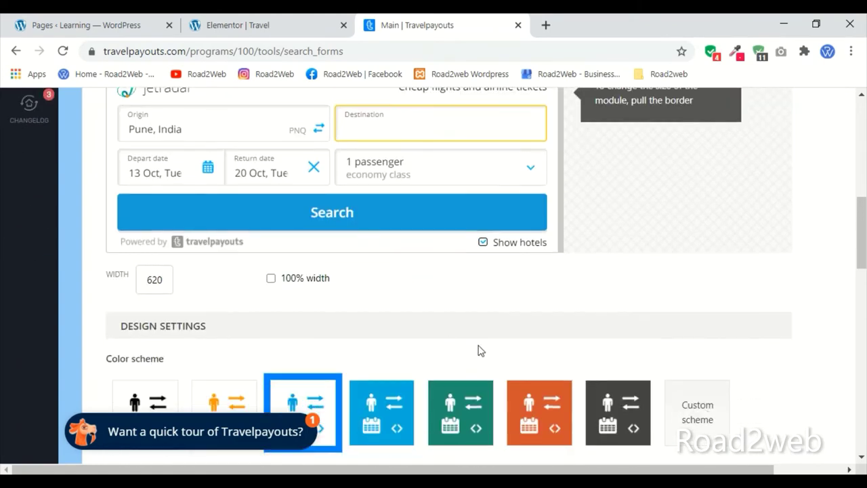
{"action": "scroll", "coordinate": [478, 351], "scroll_direction": "up", "scroll_amount": 3}
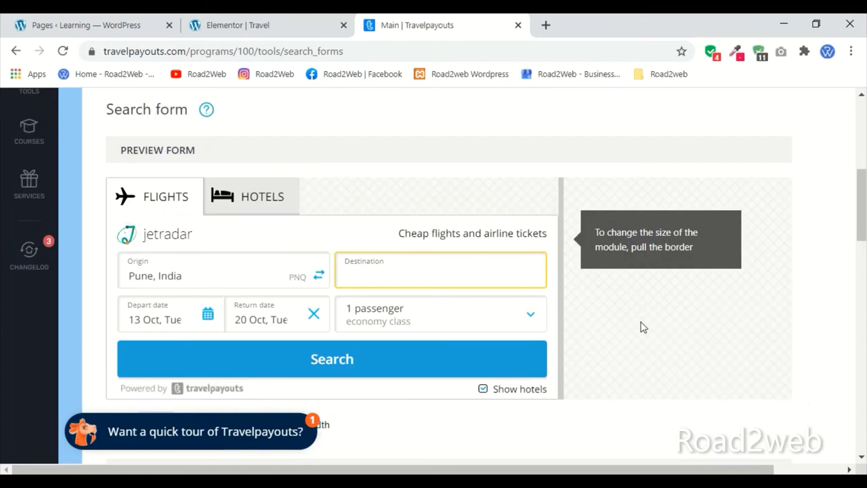
Widen the search form preview to 624 by pulling its border and review the design settings.
{"action": "mouse_move", "coordinate": [568, 265]}
{"action": "left_mouse_down"}
{"action": "mouse_move", "coordinate": [771, 271]}
{"action": "mouse_move", "coordinate": [565, 279]}
{"action": "left_mouse_up"}
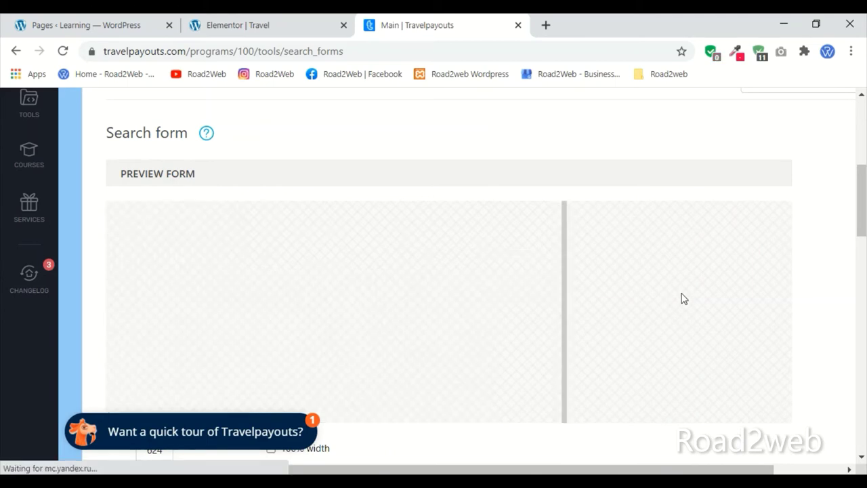
{"action": "scroll", "coordinate": [677, 298], "scroll_direction": "down", "scroll_amount": 3}
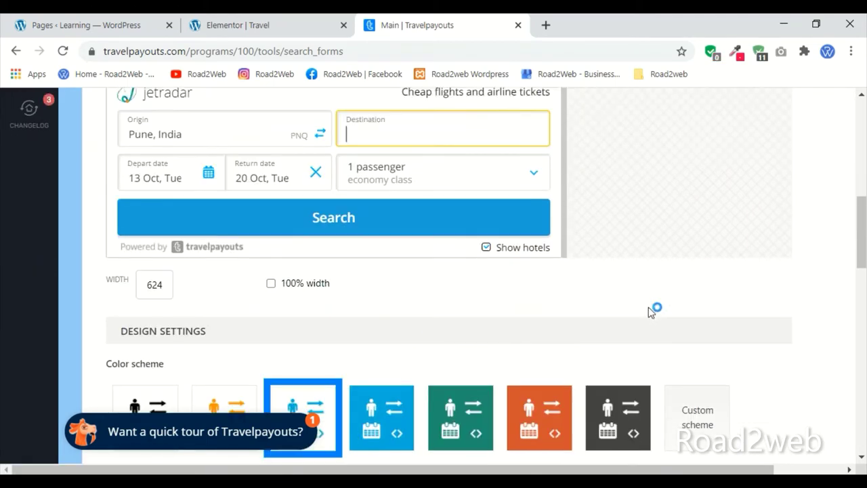
{"action": "scroll", "coordinate": [173, 303], "scroll_direction": "down", "scroll_amount": 2}
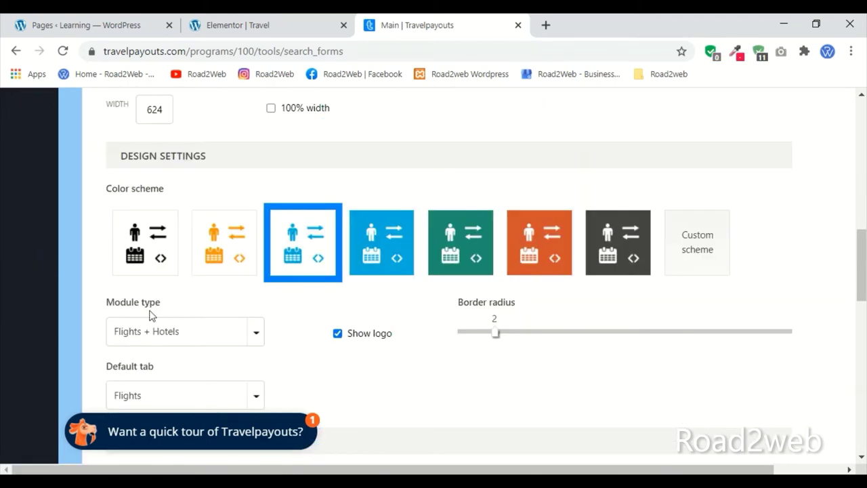
{"action": "scroll", "coordinate": [210, 323], "scroll_direction": "down", "scroll_amount": 3}
{"action": "scroll", "coordinate": [246, 300], "scroll_direction": "up", "scroll_amount": 3}
Set the form's module type to Flights and check the result in the preview.
{"action": "left_click", "coordinate": [256, 335]}
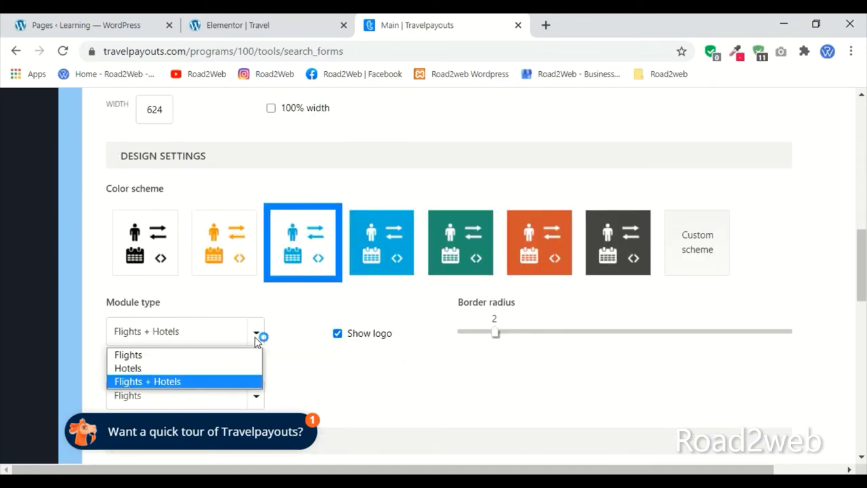
{"action": "left_click", "coordinate": [137, 361]}
{"action": "scroll", "coordinate": [399, 352], "scroll_direction": "down", "scroll_amount": 3}
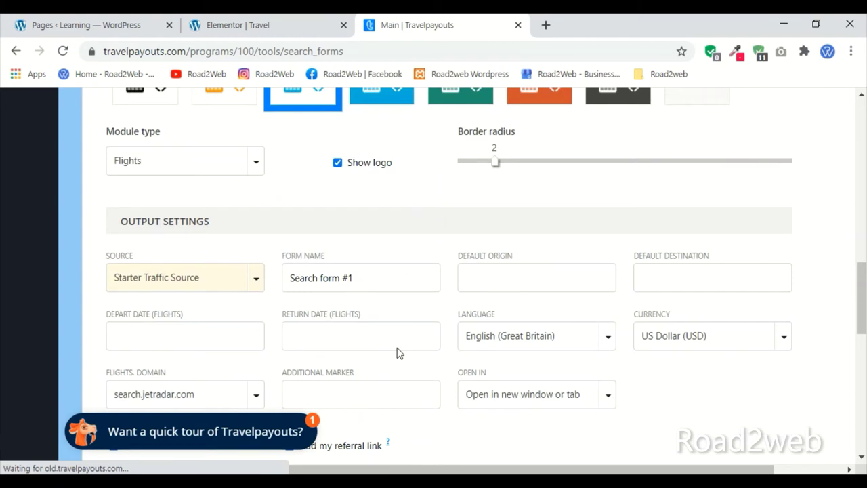
{"action": "scroll", "coordinate": [398, 352], "scroll_direction": "down", "scroll_amount": 5}
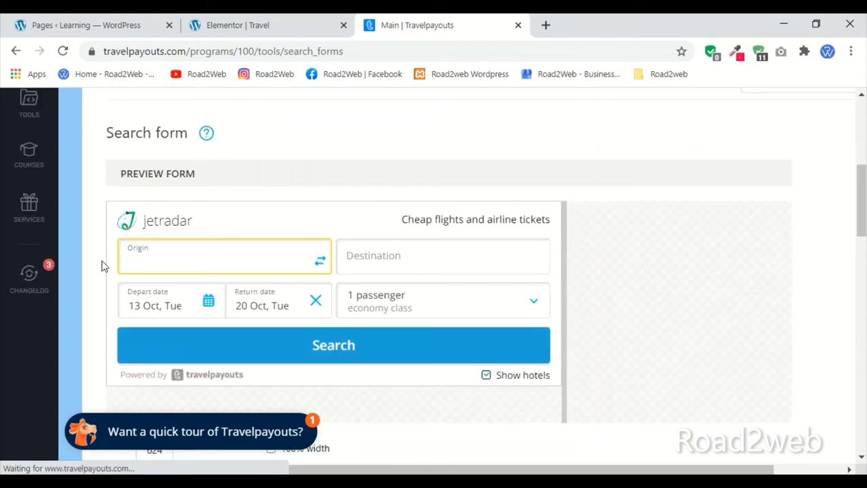
{"action": "scroll", "coordinate": [316, 319], "scroll_direction": "down", "scroll_amount": 6}
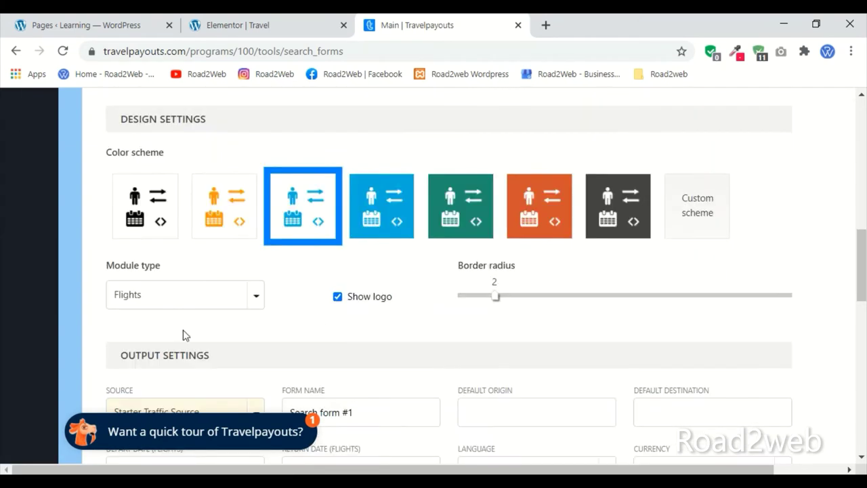
Try the Hotels module type in the form preview, then return the module type to Flights + Hotels.
{"action": "left_click", "coordinate": [192, 302]}
{"action": "left_click", "coordinate": [170, 332]}
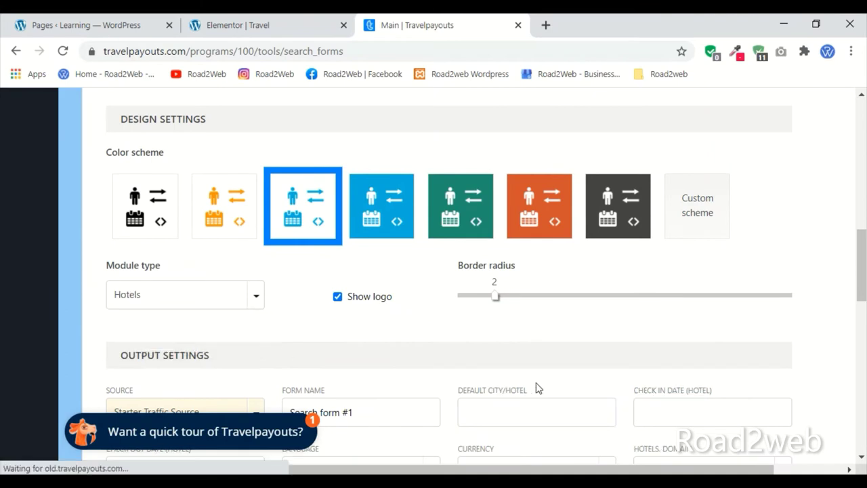
{"action": "scroll", "coordinate": [509, 318], "scroll_direction": "up", "scroll_amount": 5}
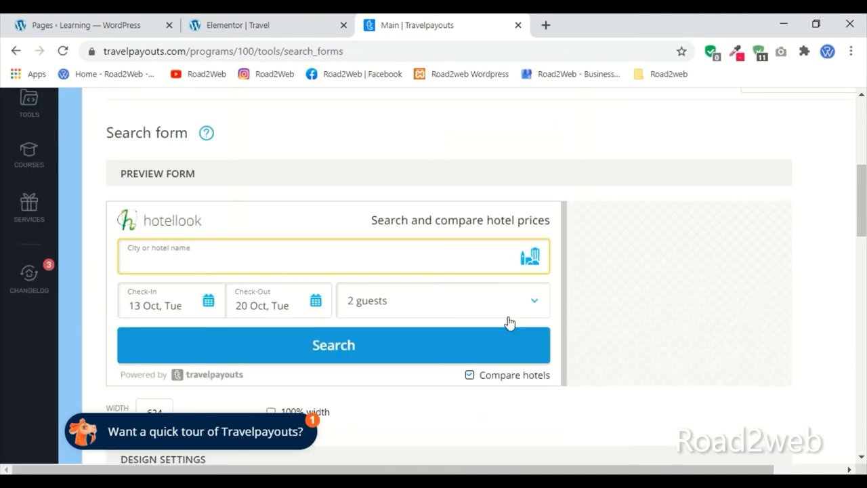
{"action": "left_click", "coordinate": [243, 270]}
{"action": "scroll", "coordinate": [196, 298], "scroll_direction": "down", "scroll_amount": 5}
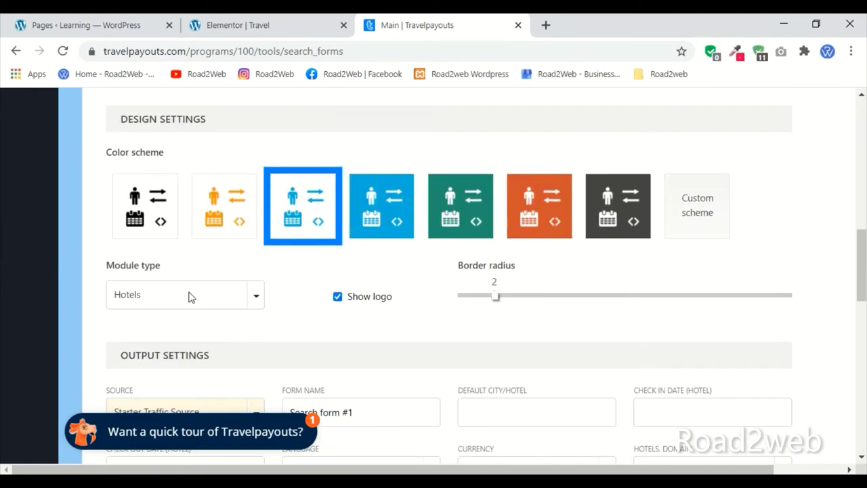
{"action": "left_click", "coordinate": [189, 305]}
{"action": "left_click", "coordinate": [183, 345]}
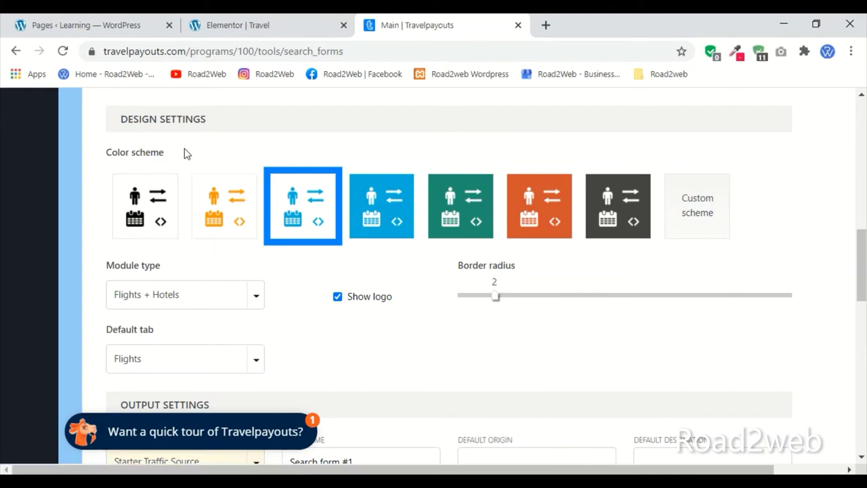
Try the dark gray, solid blue and black-on-white color schemes on the search form.
{"action": "scroll", "coordinate": [108, 151], "scroll_direction": "up", "scroll_amount": 1}
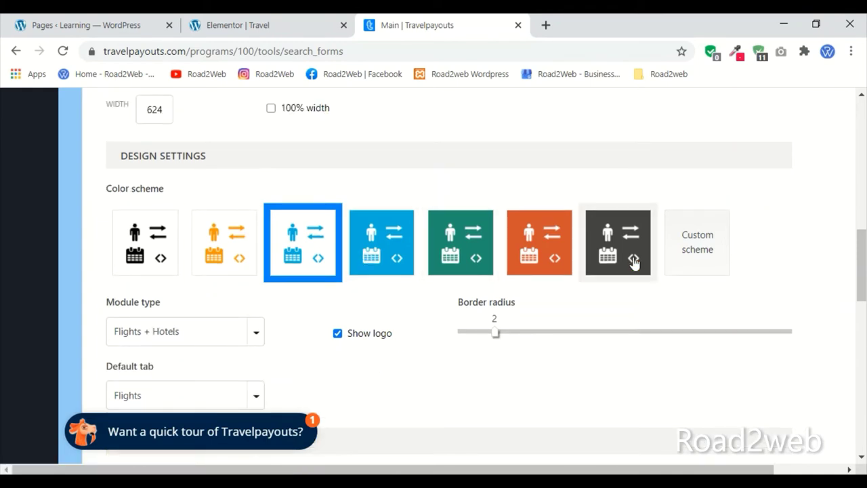
{"action": "left_click", "coordinate": [595, 260]}
{"action": "scroll", "coordinate": [573, 224], "scroll_direction": "up", "scroll_amount": 3}
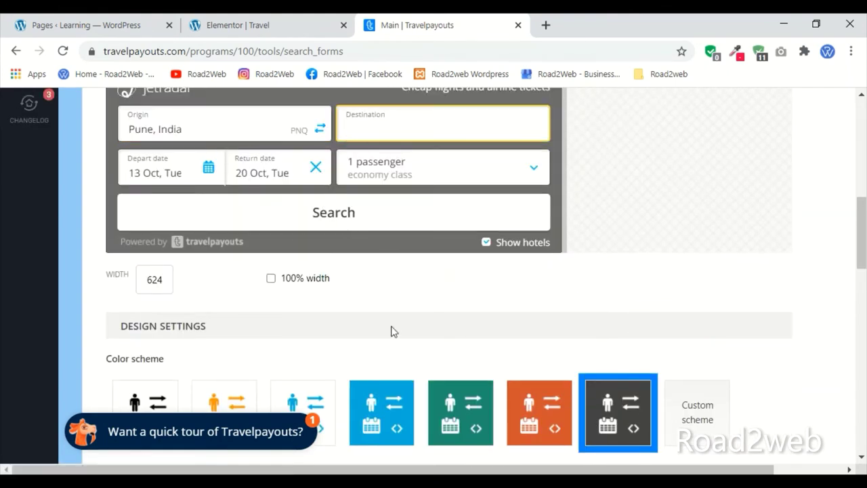
{"action": "left_click", "coordinate": [400, 402]}
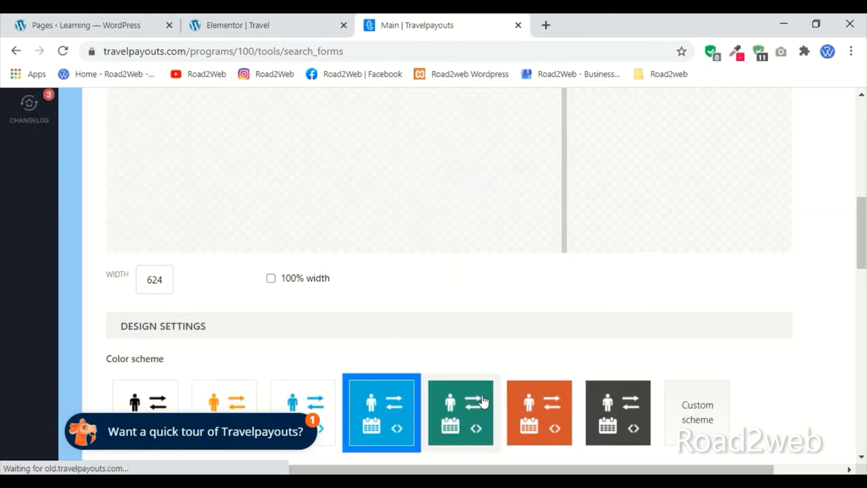
{"action": "left_click", "coordinate": [145, 395]}
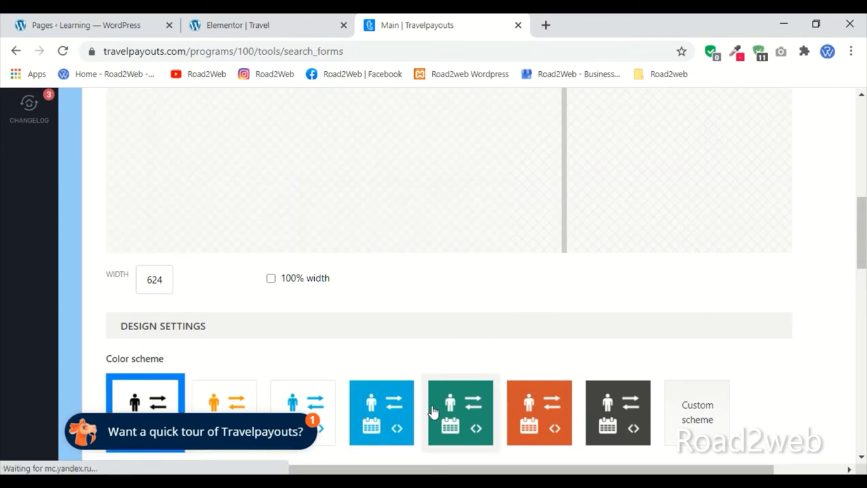
{"action": "left_click", "coordinate": [397, 413]}
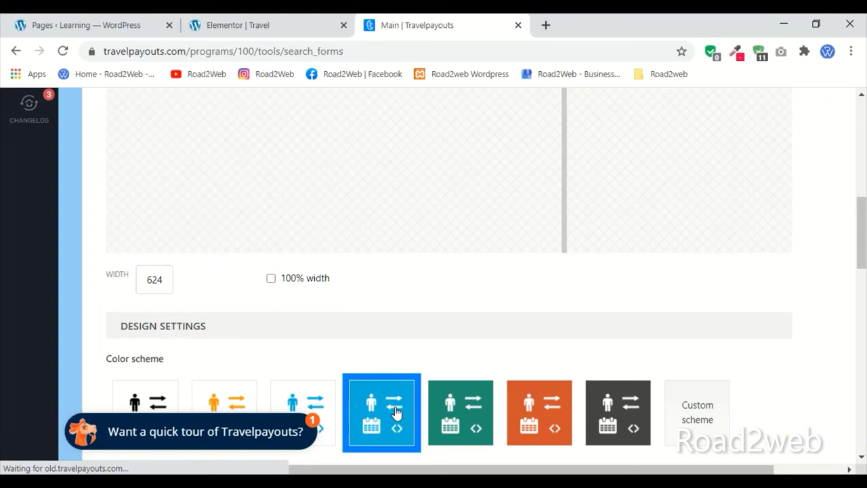
Apply the white color scheme with black icons, then save the search form and generate its code for posting on the site.
{"action": "left_click", "coordinate": [145, 401]}
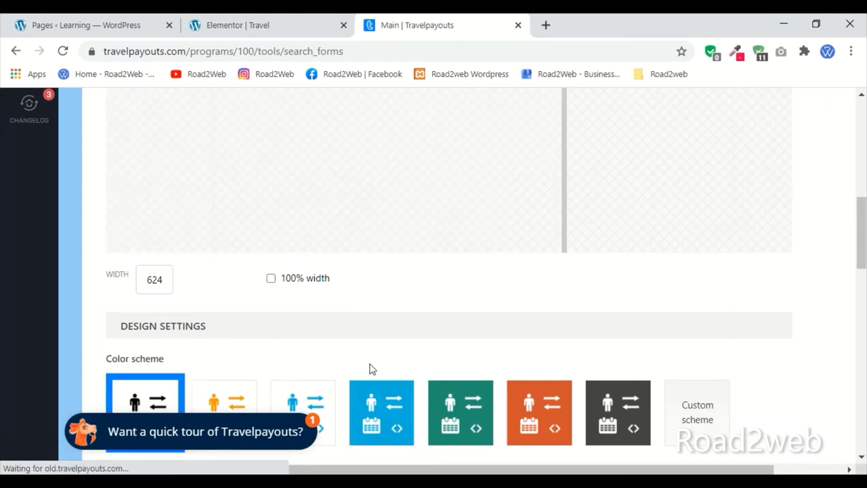
{"action": "scroll", "coordinate": [579, 304], "scroll_direction": "up", "scroll_amount": 3}
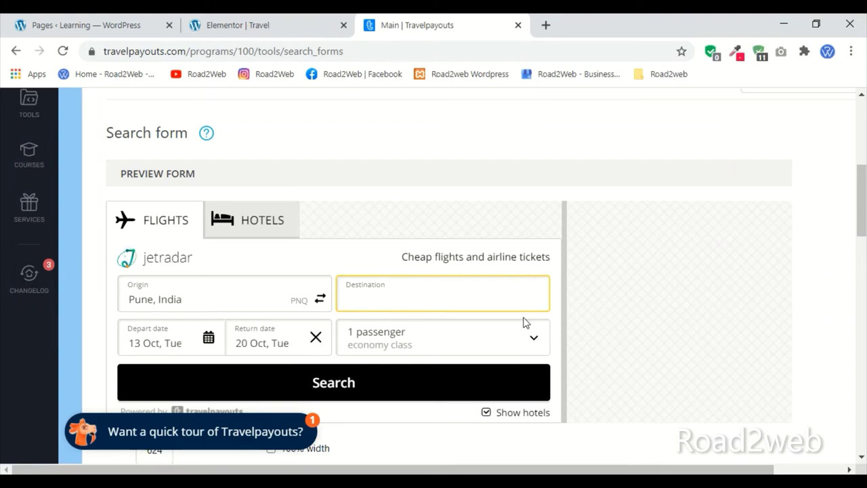
{"action": "scroll", "coordinate": [523, 323], "scroll_direction": "down", "scroll_amount": 15}
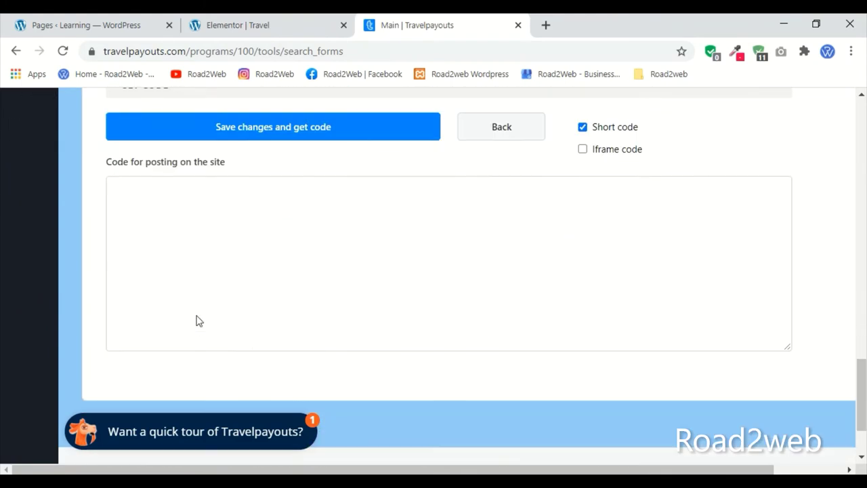
{"action": "scroll", "coordinate": [435, 233], "scroll_direction": "up", "scroll_amount": 3}
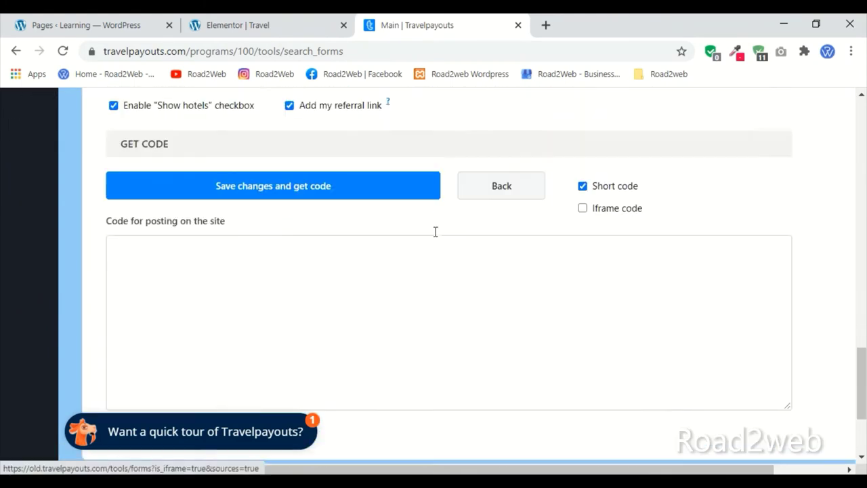
{"action": "left_click", "coordinate": [258, 297]}
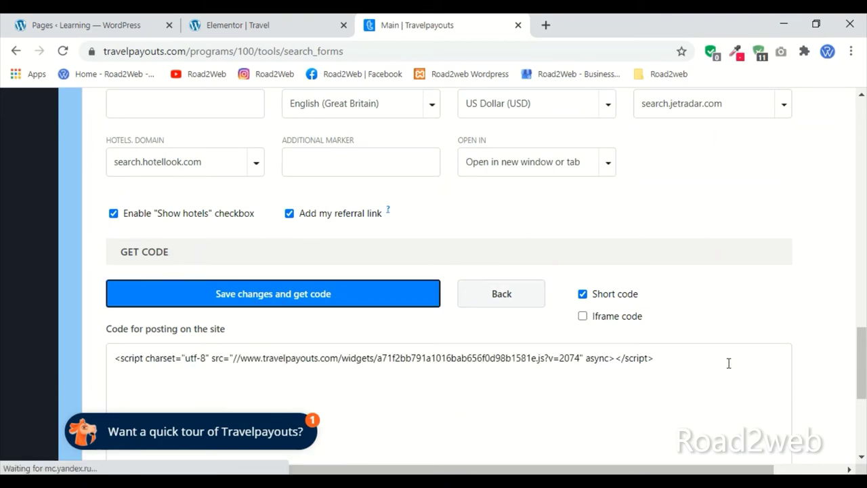
Return to the WordPress dashboard and open the page for adding new plugins.
{"action": "left_click", "coordinate": [237, 25]}
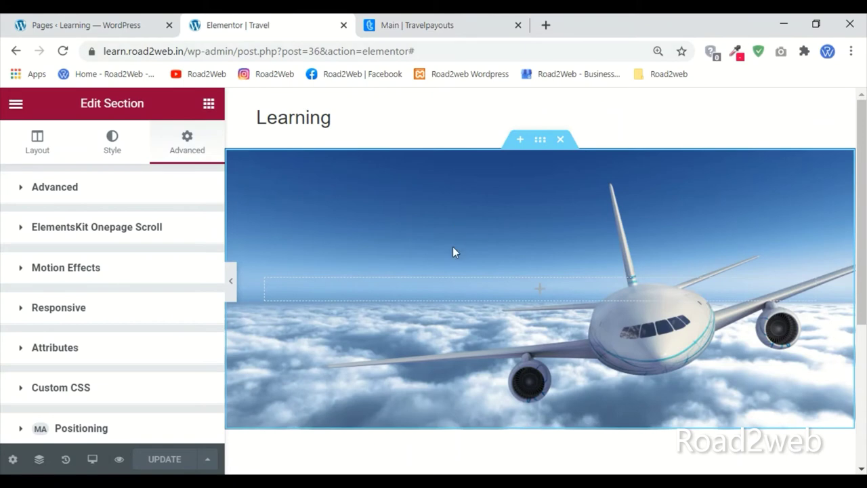
{"action": "left_click", "coordinate": [28, 22]}
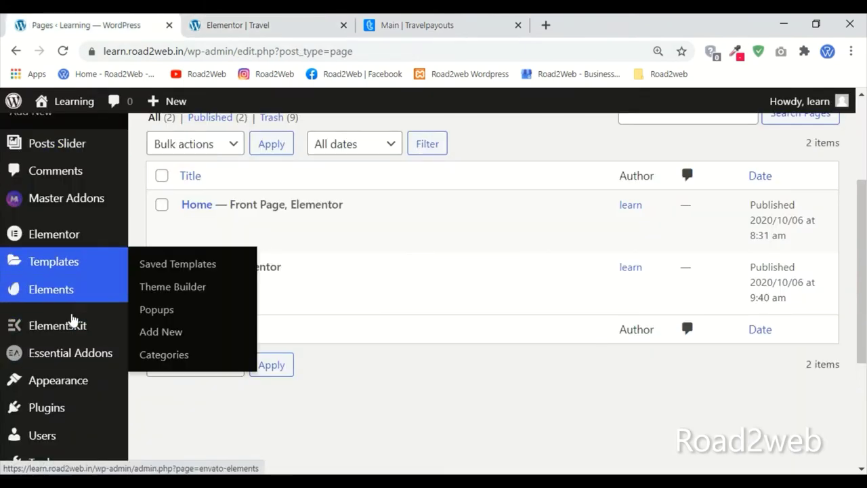
{"action": "mouse_move", "coordinate": [24, 410]}
{"action": "scroll", "coordinate": [27, 407], "scroll_direction": "down", "scroll_amount": 3}
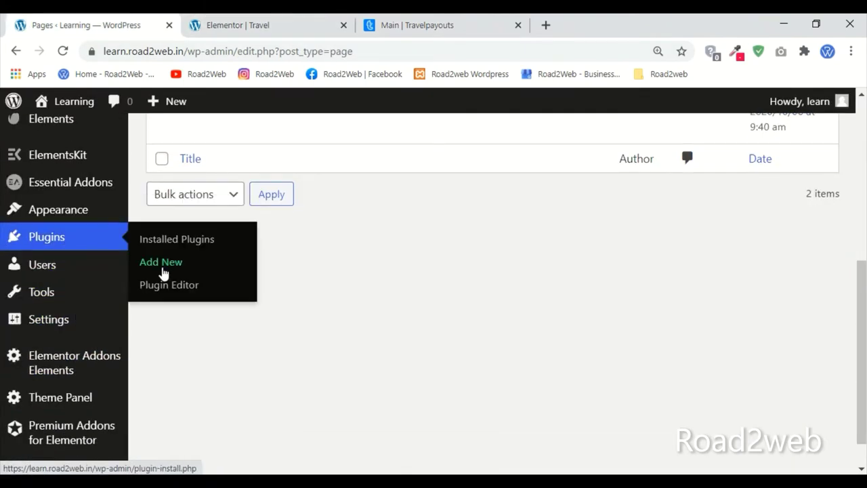
{"action": "left_click", "coordinate": [161, 262]}
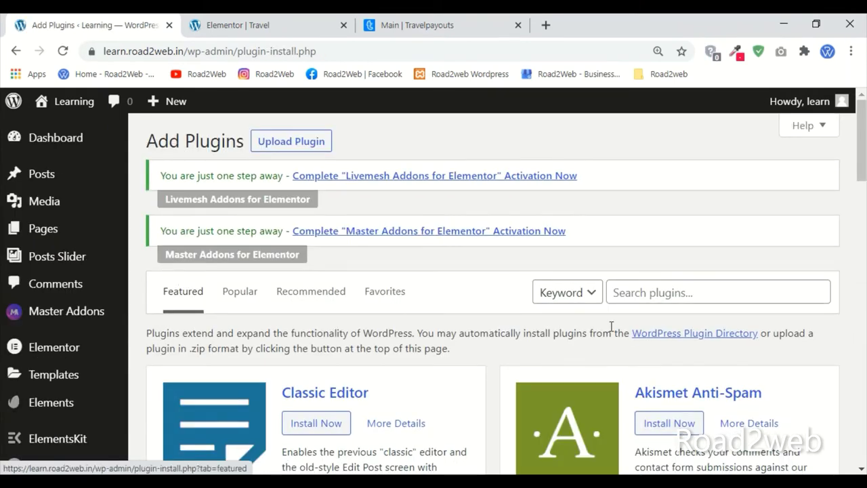
Search the plugins for "travelpayout", then install and activate Travelpayouts: Flights & Hotels Travel Search.
{"action": "left_click", "coordinate": [635, 292]}
{"action": "type", "text": "travelpayout"}
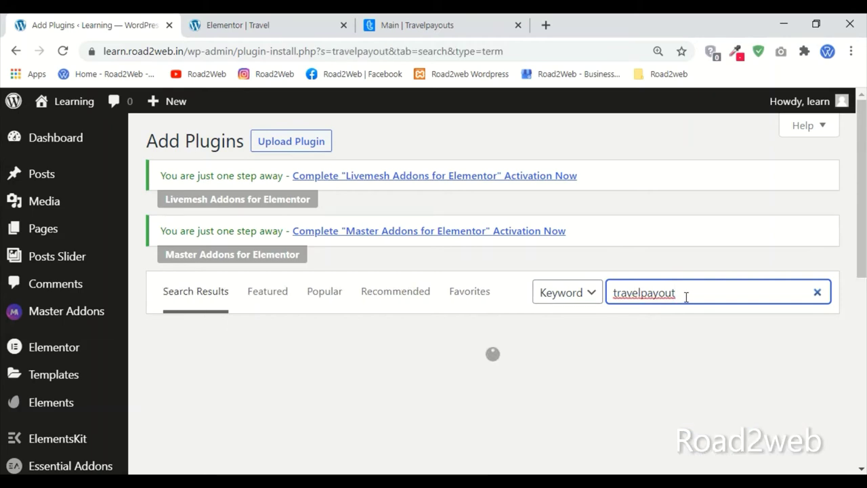
{"action": "scroll", "coordinate": [269, 336], "scroll_direction": "down", "scroll_amount": 3}
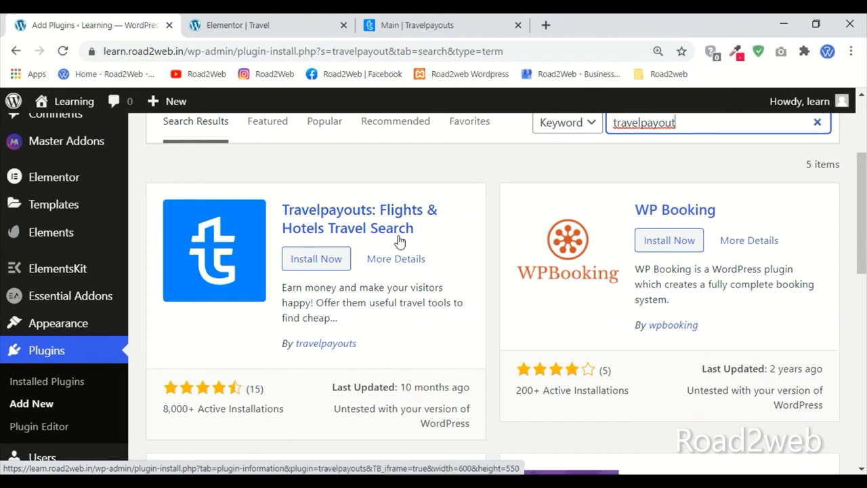
{"action": "left_click", "coordinate": [328, 257]}
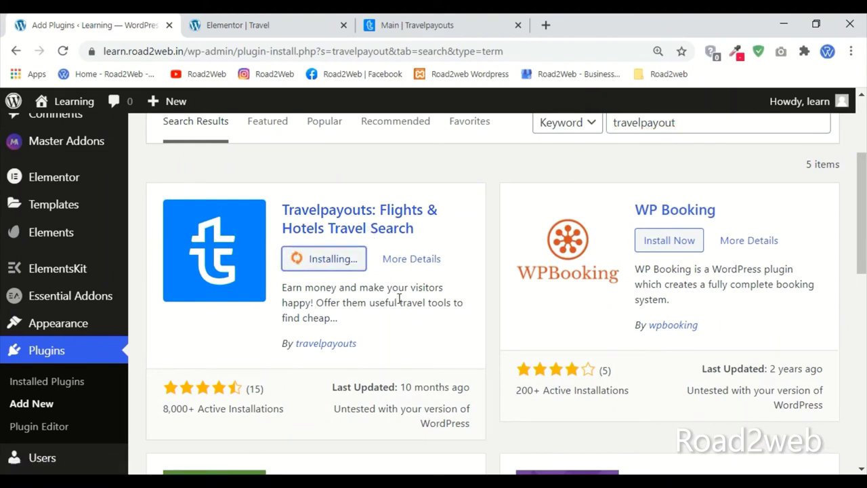
{"action": "left_click", "coordinate": [314, 264]}
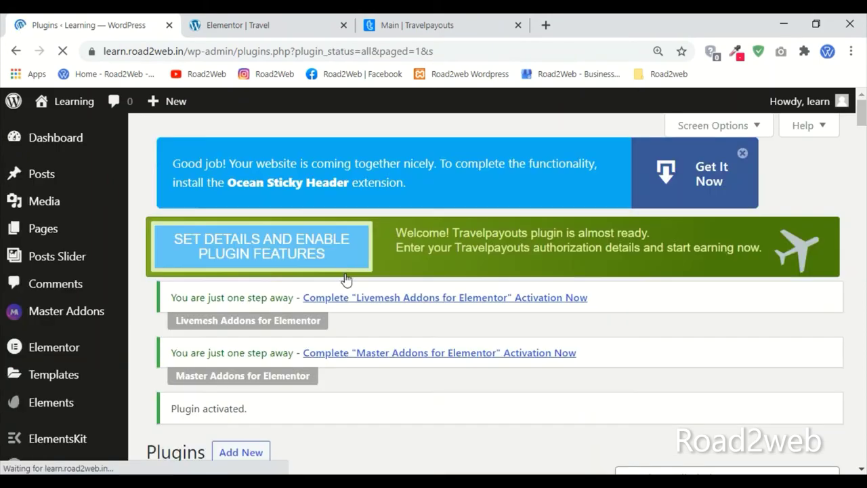
Look through the installed plugins and open the Search Forms page of the Travelpayouts plugin.
{"action": "scroll", "coordinate": [344, 288], "scroll_direction": "down", "scroll_amount": 3}
{"action": "scroll", "coordinate": [404, 382], "scroll_direction": "down", "scroll_amount": 10}
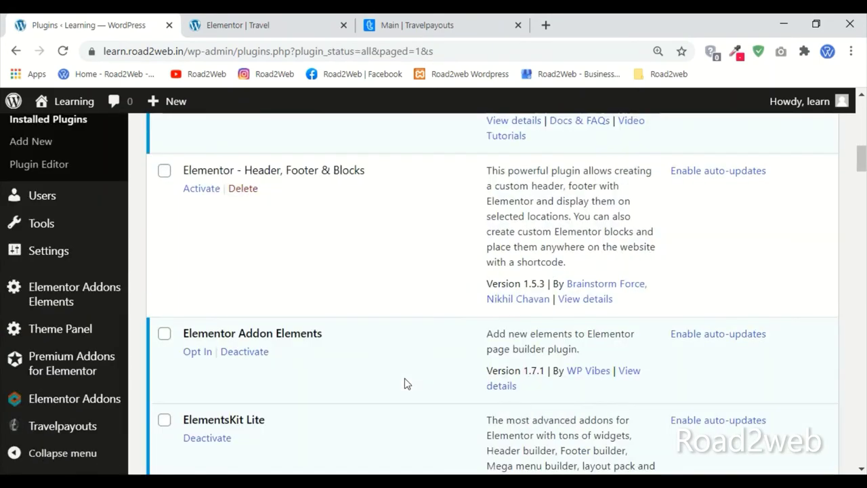
{"action": "scroll", "coordinate": [405, 383], "scroll_direction": "down", "scroll_amount": 15}
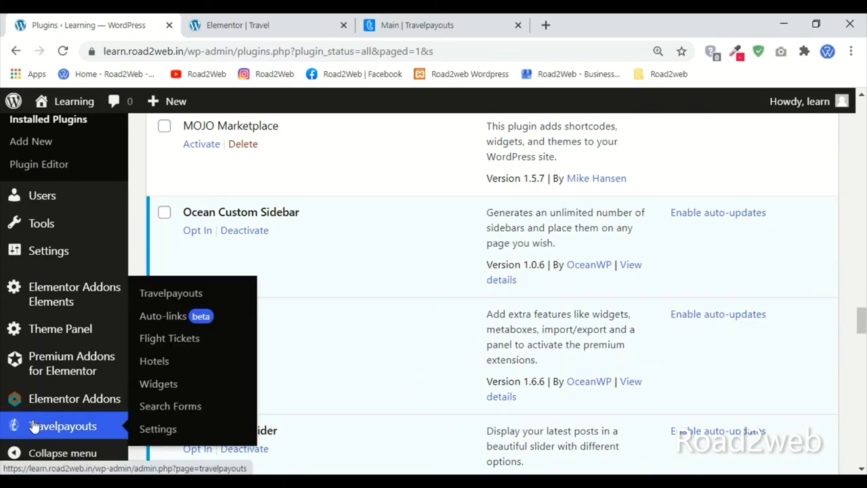
{"action": "scroll", "coordinate": [526, 339], "scroll_direction": "up", "scroll_amount": 12}
{"action": "scroll", "coordinate": [521, 338], "scroll_direction": "up", "scroll_amount": 5}
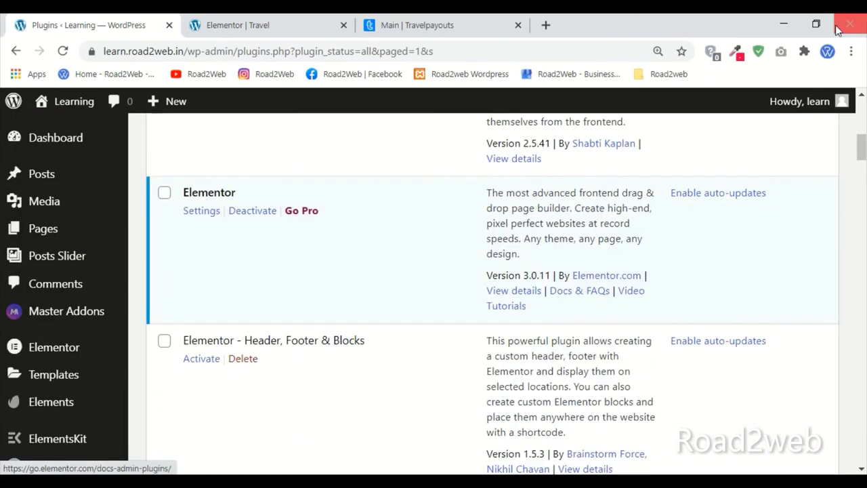
{"action": "scroll", "coordinate": [67, 271], "scroll_direction": "down", "scroll_amount": 3}
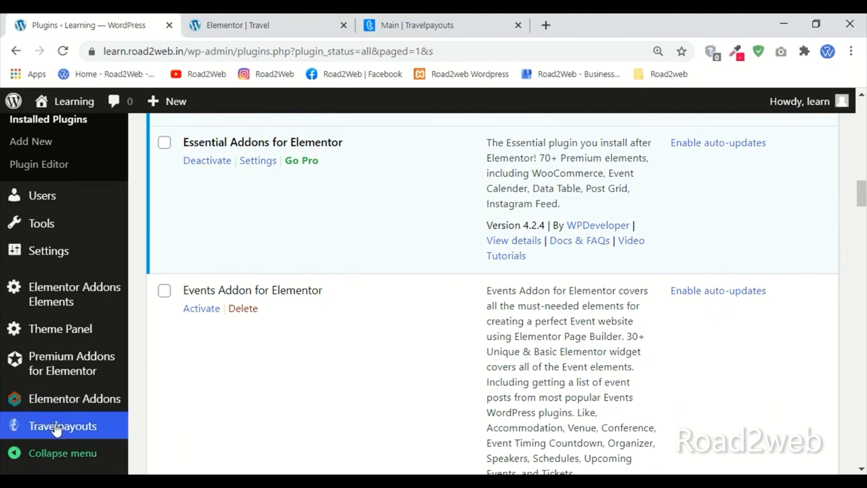
{"action": "mouse_move", "coordinate": [78, 427]}
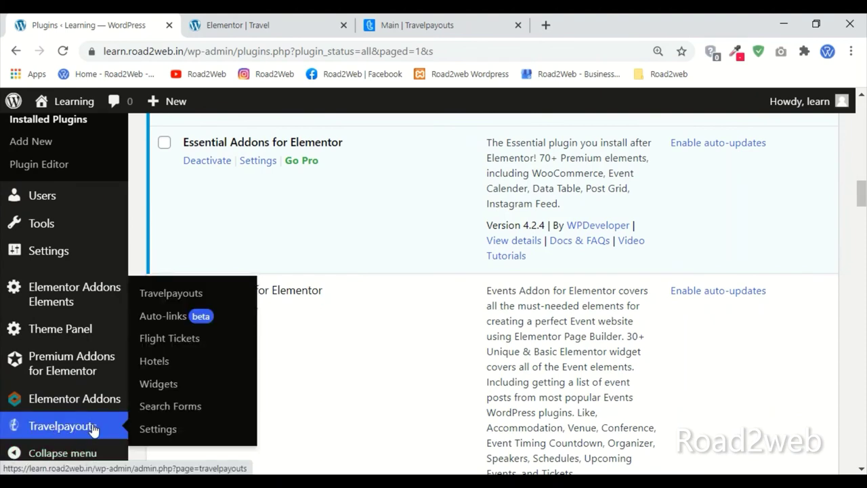
{"action": "left_click", "coordinate": [170, 405]}
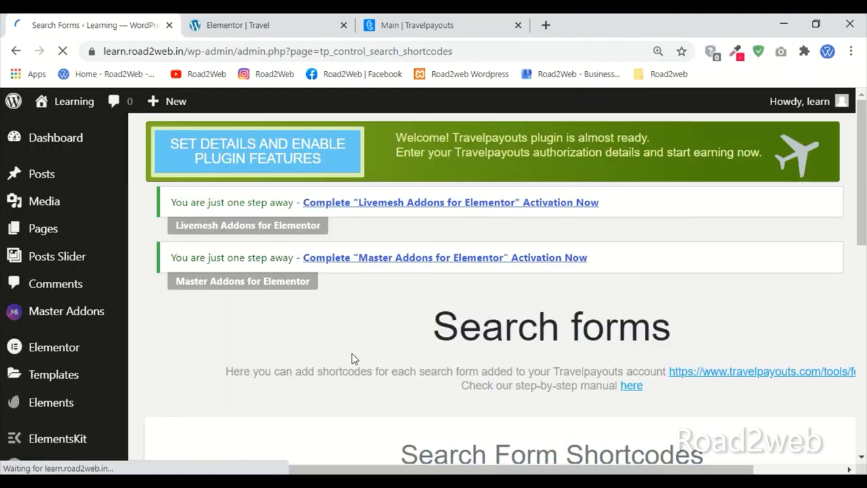
Add a search form shortcode and paste the posting code generated on the Travelpayouts site as its TravelPayouts Form Code.
{"action": "scroll", "coordinate": [406, 349], "scroll_direction": "down", "scroll_amount": 5}
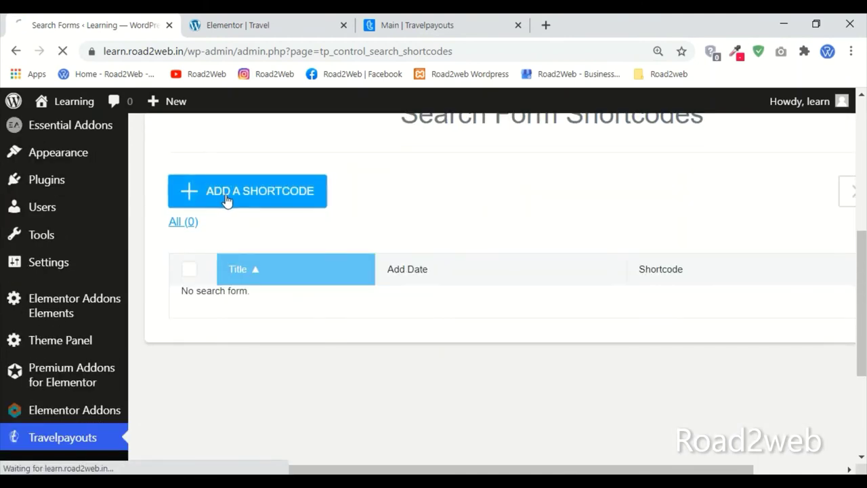
{"action": "left_click", "coordinate": [295, 197]}
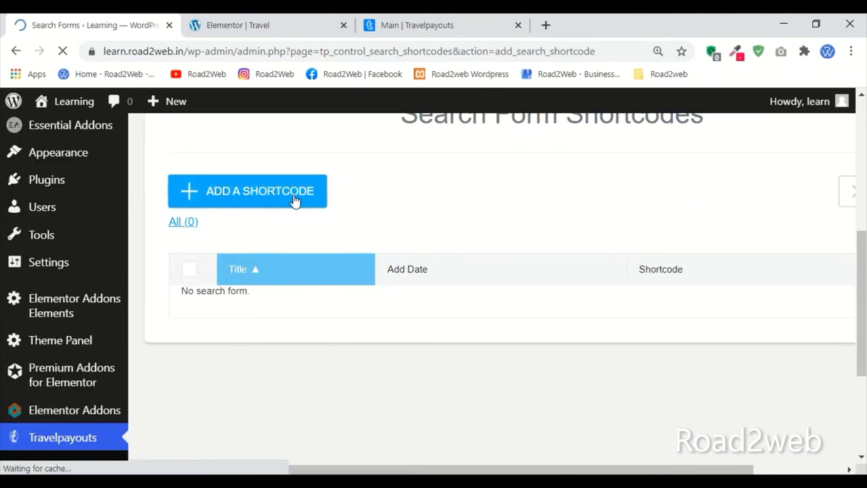
{"action": "scroll", "coordinate": [472, 291], "scroll_direction": "down", "scroll_amount": 5}
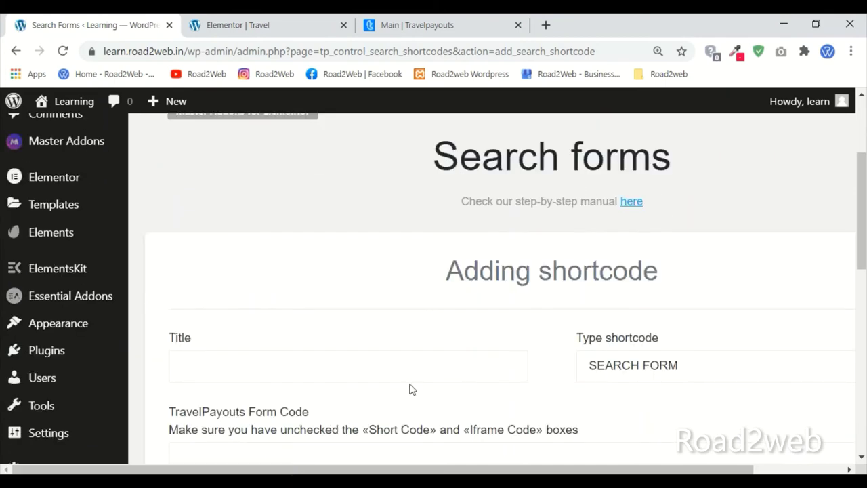
{"action": "left_click", "coordinate": [470, 22]}
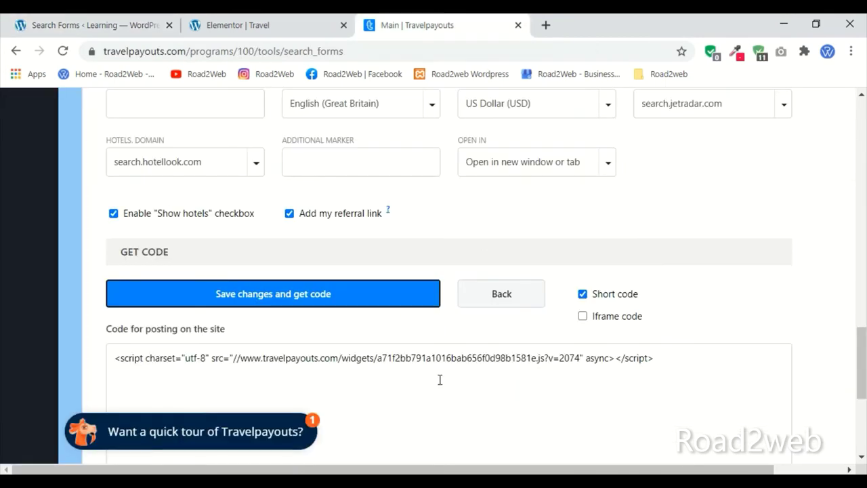
{"action": "left_click_drag", "start_coordinate": [669, 359], "coordinate": [106, 355]}
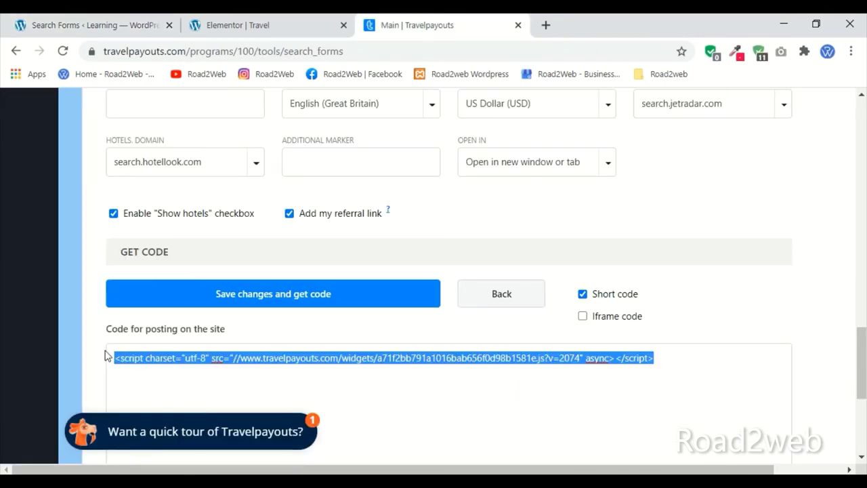
{"action": "left_click", "coordinate": [118, 18]}
{"action": "left_click", "coordinate": [269, 291]}
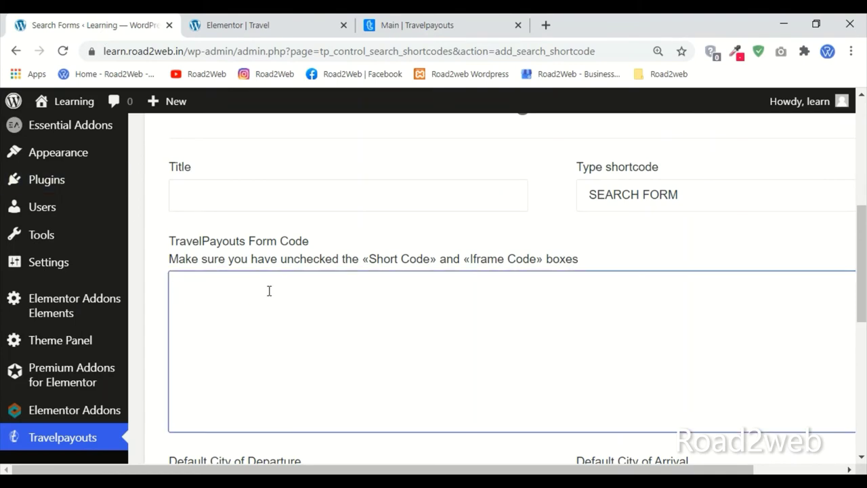
{"action": "type", "text": "<script charset=\"utf-8\" src=\"//www.travelpayouts.com/widgets/a71f2bb791a1016bab656f0d98b1581e.js?v=2074\" async></script>"}
Title the search form shortcode "Flight and hotels" and save the changes.
{"action": "left_click", "coordinate": [234, 203]}
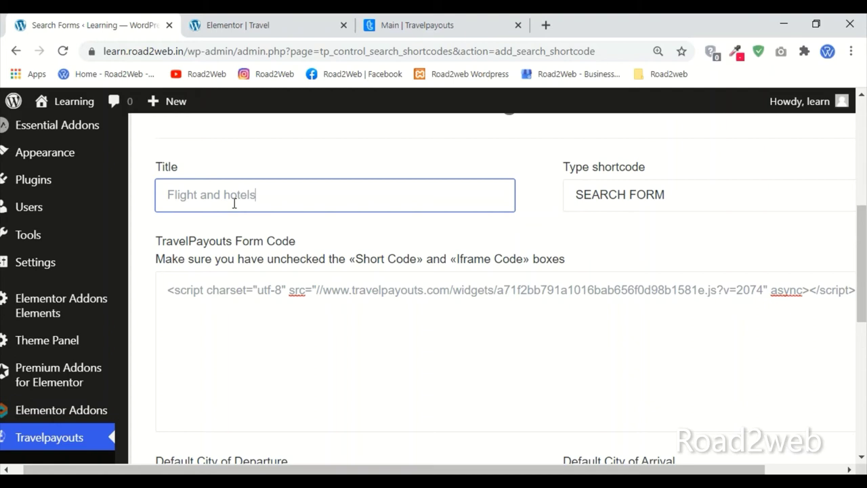
{"action": "scroll", "coordinate": [296, 401], "scroll_direction": "down", "scroll_amount": 5}
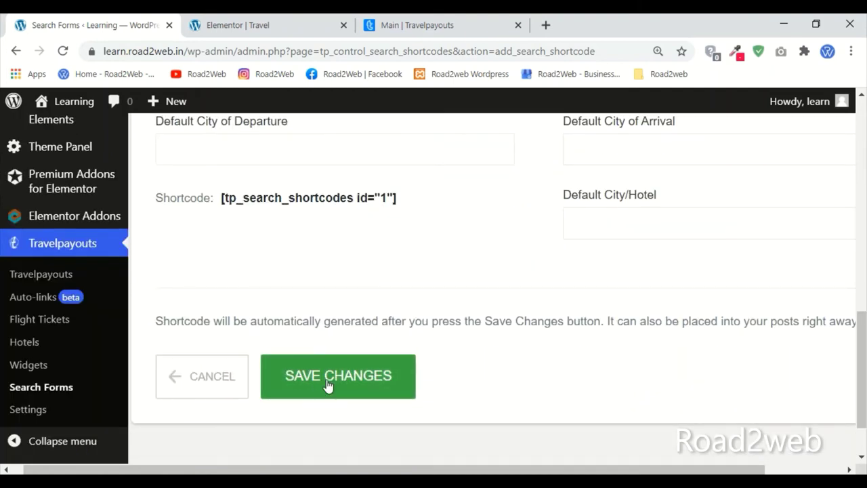
{"action": "left_click", "coordinate": [327, 385]}
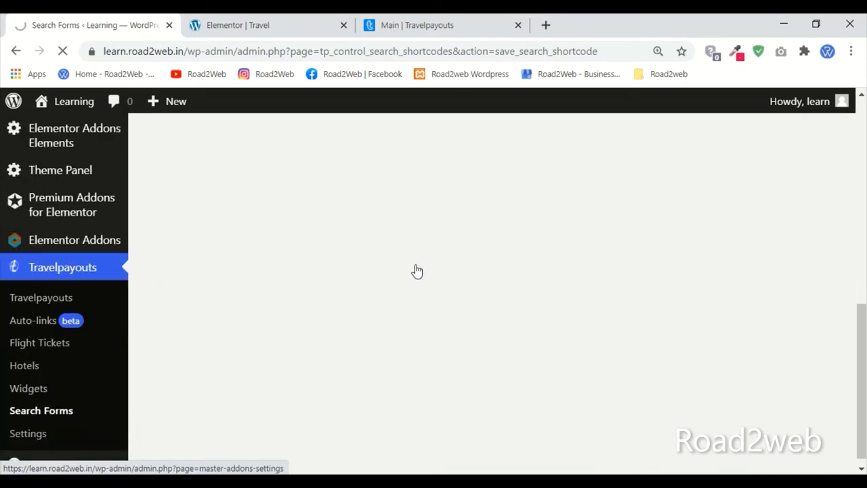
Copy the Flight and hotels shortcode from the Search Form Shortcodes list and return to the Travel page in Elementor.
{"action": "scroll", "coordinate": [416, 271], "scroll_direction": "down", "scroll_amount": 6}
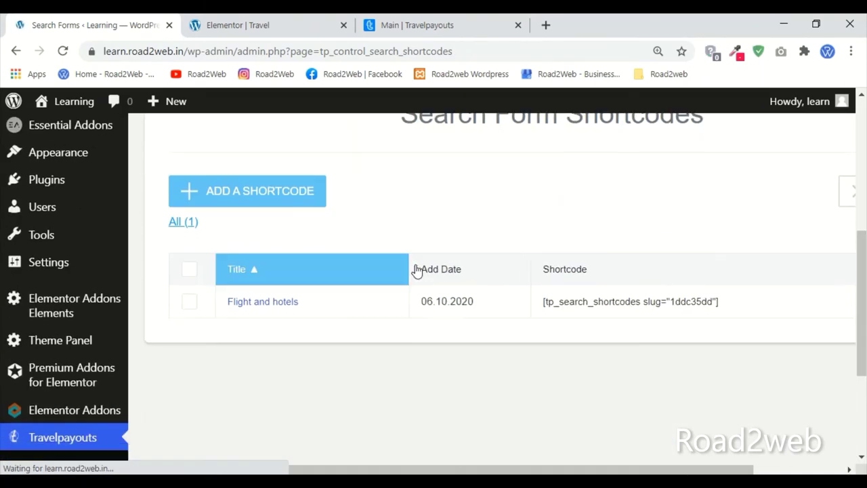
{"action": "scroll", "coordinate": [416, 271], "scroll_direction": "down", "scroll_amount": 3}
{"action": "scroll", "coordinate": [519, 289], "scroll_direction": "up", "scroll_amount": 3}
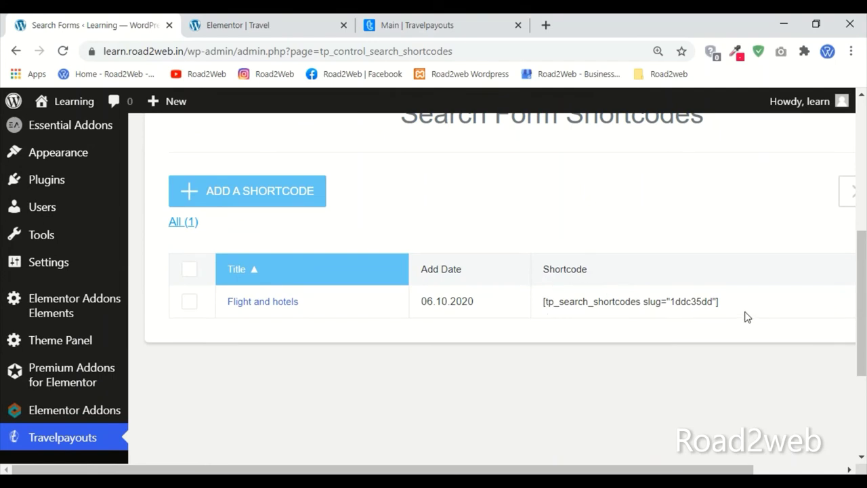
{"action": "left_click_drag", "start_coordinate": [746, 317], "coordinate": [549, 303]}
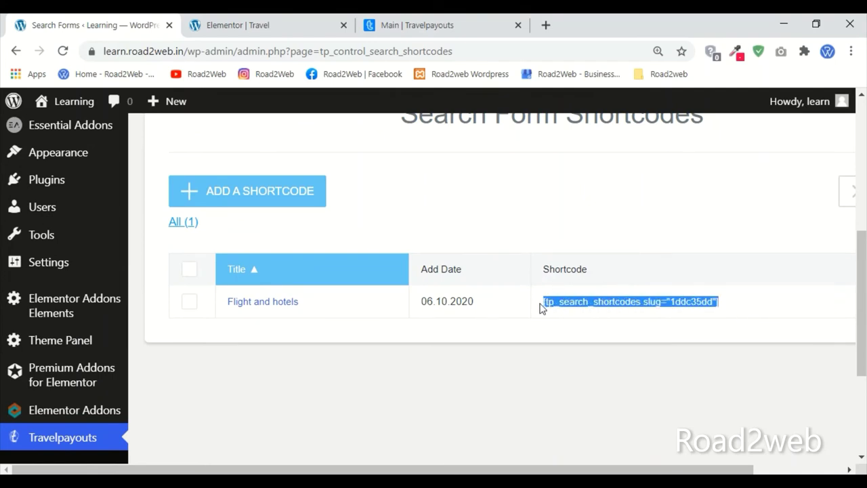
{"action": "left_click", "coordinate": [246, 22]}
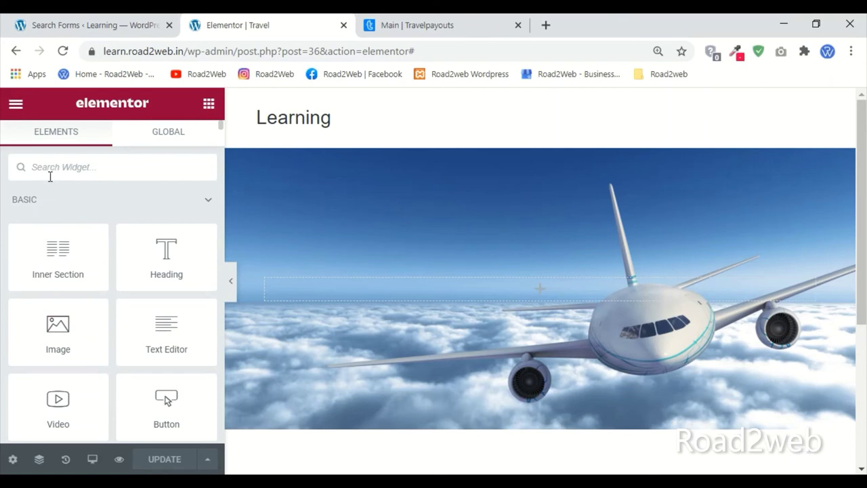
{"action": "type", "text": "sh"}
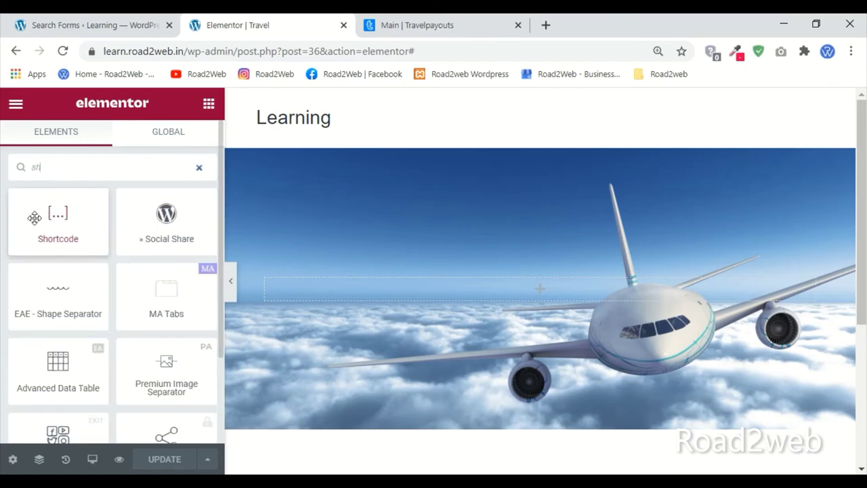
{"action": "left_click", "coordinate": [200, 167]}
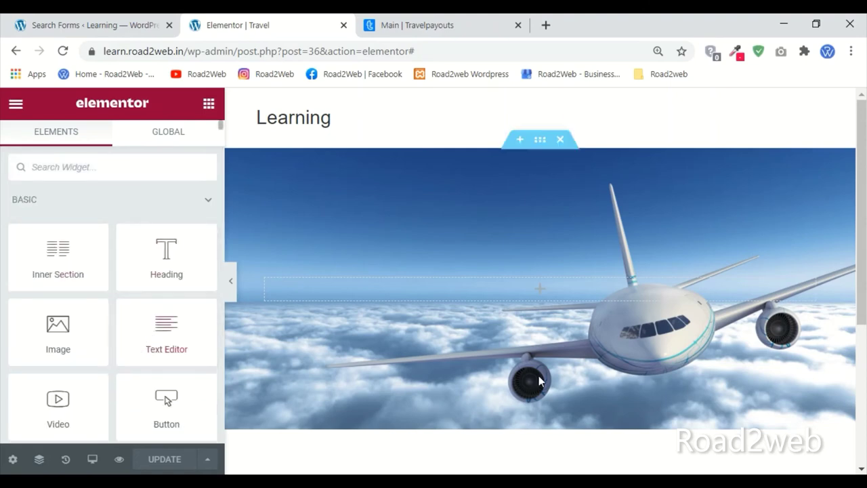
{"action": "scroll", "coordinate": [101, 407], "scroll_direction": "down", "scroll_amount": 3}
{"action": "scroll", "coordinate": [196, 332], "scroll_direction": "up", "scroll_amount": 3}
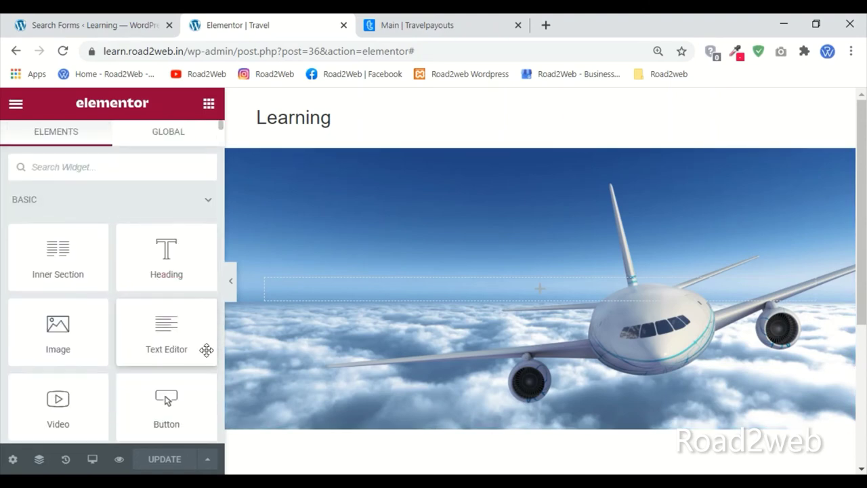
{"action": "left_click_drag", "start_coordinate": [59, 269], "coordinate": [585, 335]}
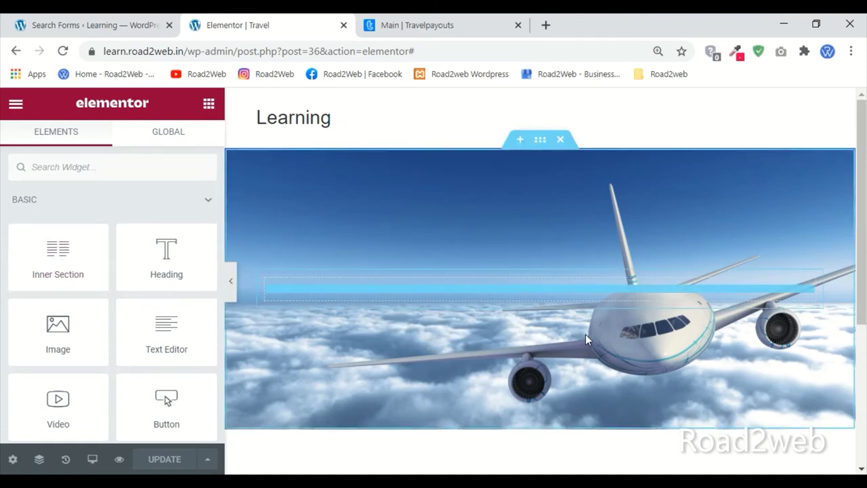
Search the widgets for "sh", add a Shortcode widget to the airplane section and enter [tp_search_shortcodes slug="1ddc35dd"] in it.
{"action": "left_click", "coordinate": [97, 167]}
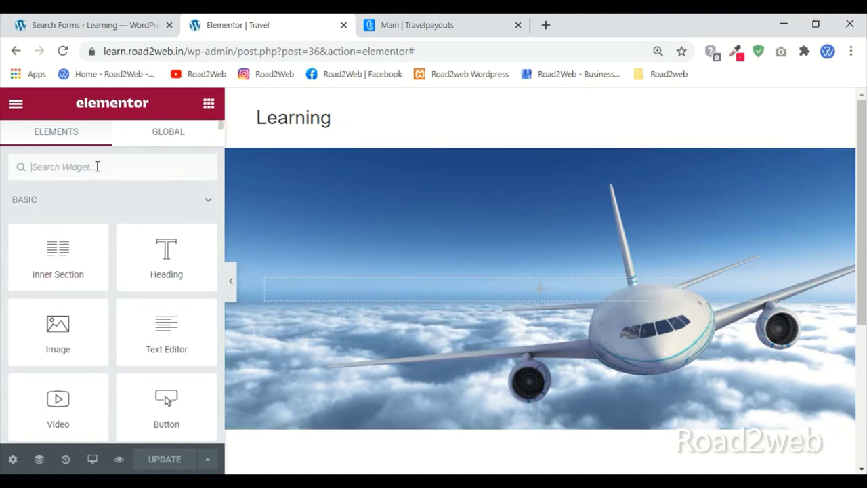
{"action": "type", "text": "sh"}
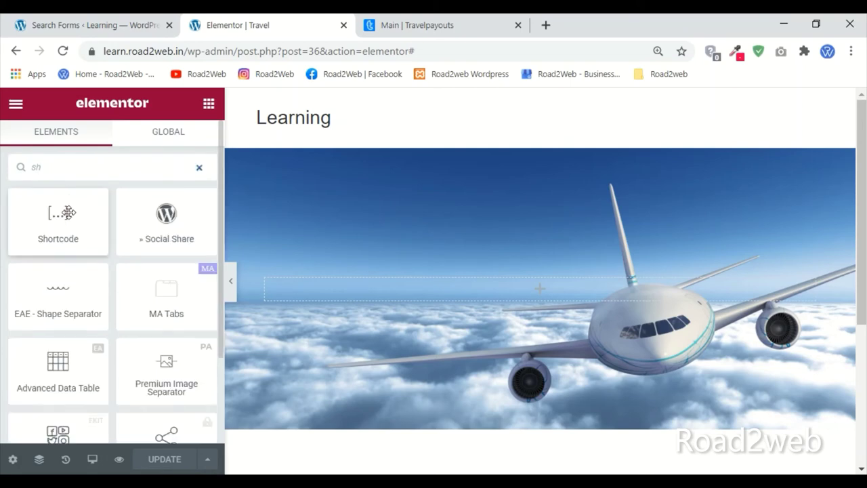
{"action": "left_click_drag", "start_coordinate": [68, 213], "coordinate": [437, 291]}
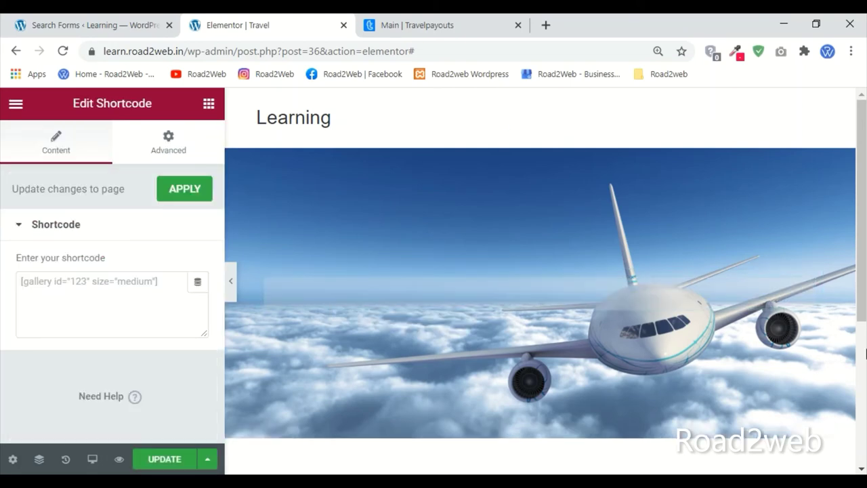
{"action": "left_click", "coordinate": [141, 289]}
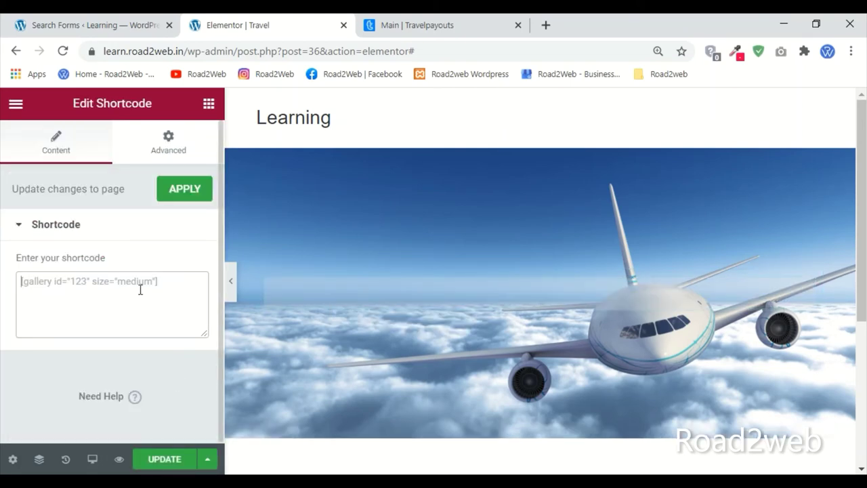
{"action": "type", "text": "[tp_search_shortcodes slug=\"1ddc35dd\"]"}
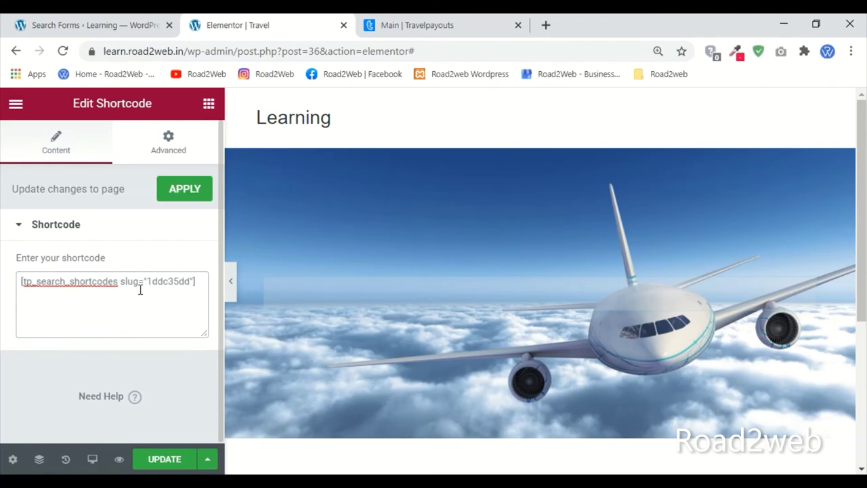
{"action": "left_click", "coordinate": [40, 22]}
{"action": "left_click", "coordinate": [258, 25]}
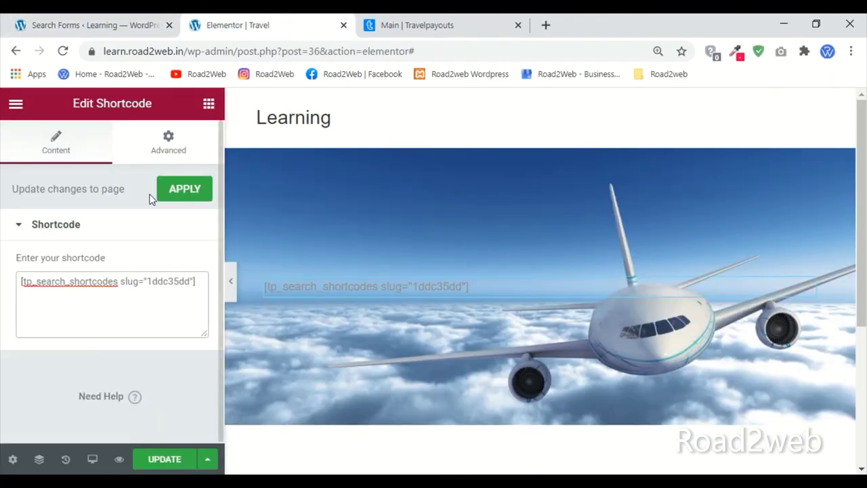
Apply the shortcode, update the page and open a preview of the changes.
{"action": "left_click", "coordinate": [168, 196]}
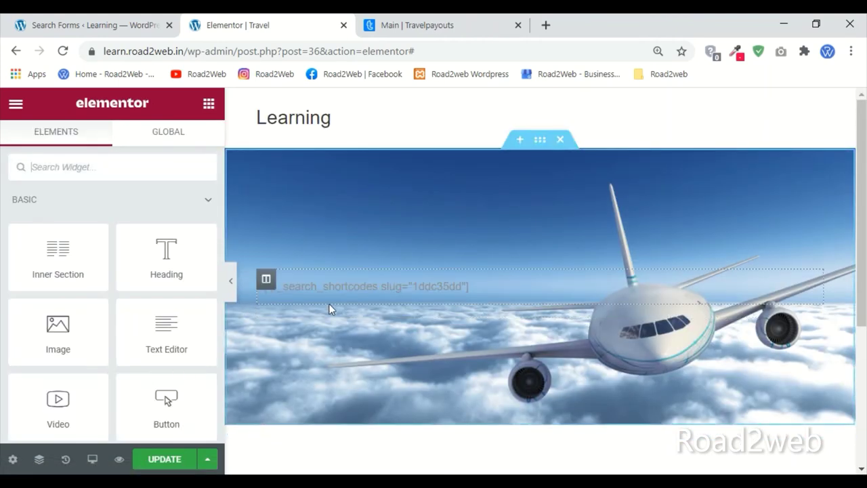
{"action": "left_click", "coordinate": [172, 463]}
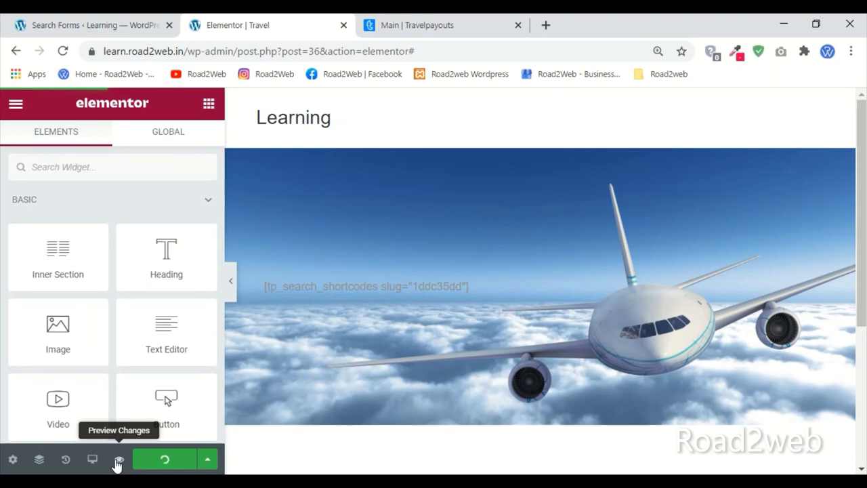
{"action": "left_click", "coordinate": [119, 461]}
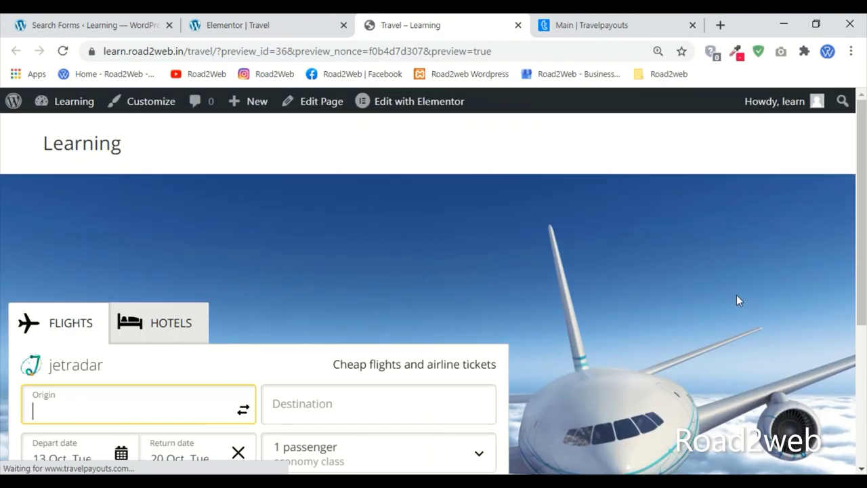
Examine the embedded search form on the previewed page at 90% zoom, checking both its Hotels and Flights forms.
{"action": "scroll", "coordinate": [722, 261], "scroll_direction": "down", "scroll_amount": 1}
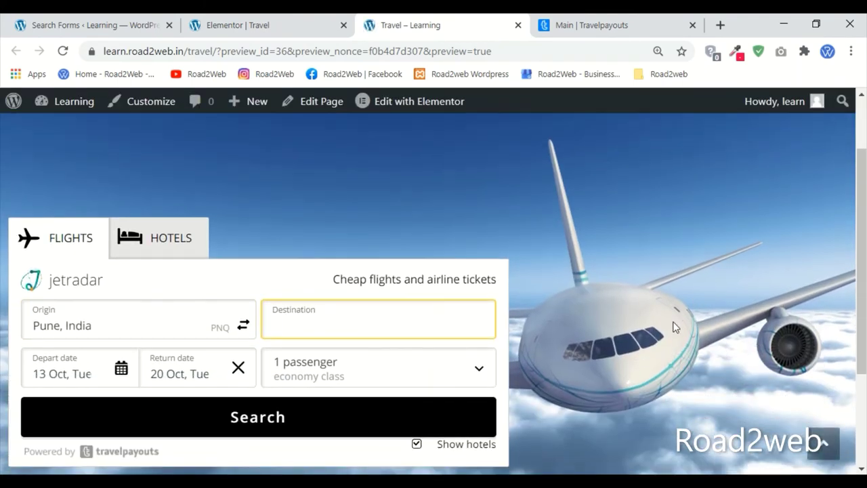
{"action": "key", "text": "ctrl+minus"}
{"action": "key", "text": "ctrl+minus"}
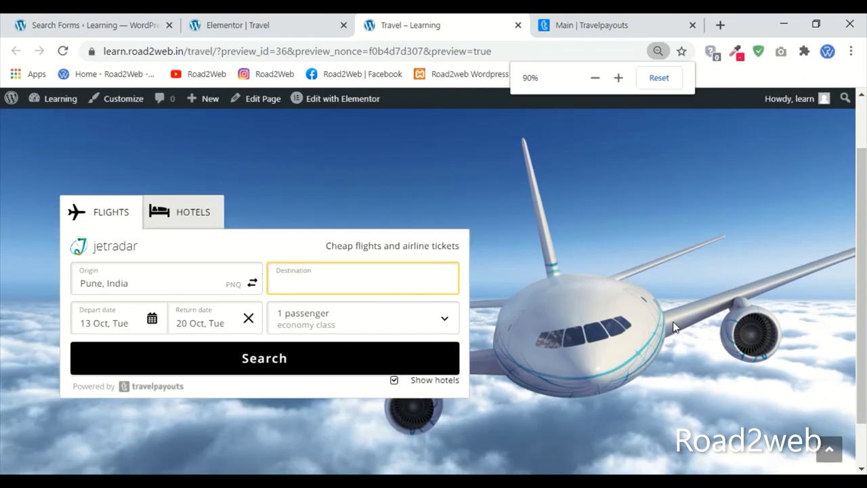
{"action": "scroll", "coordinate": [696, 352], "scroll_direction": "down", "scroll_amount": 1}
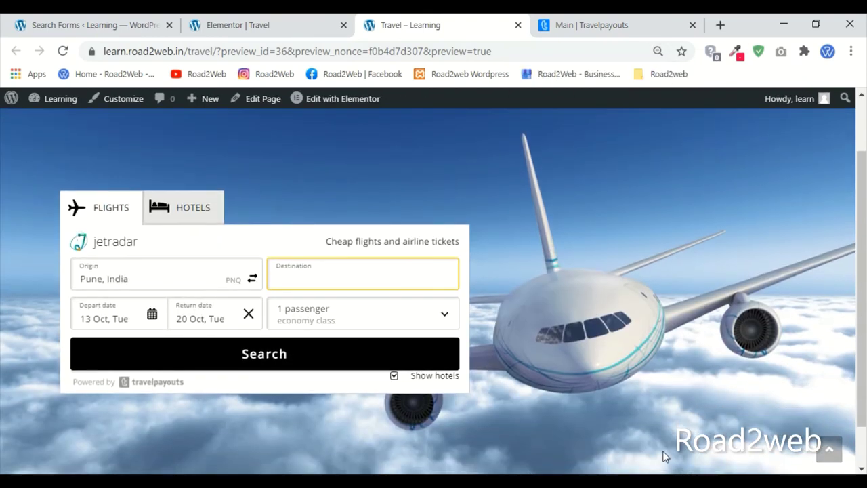
{"action": "left_click", "coordinate": [175, 211]}
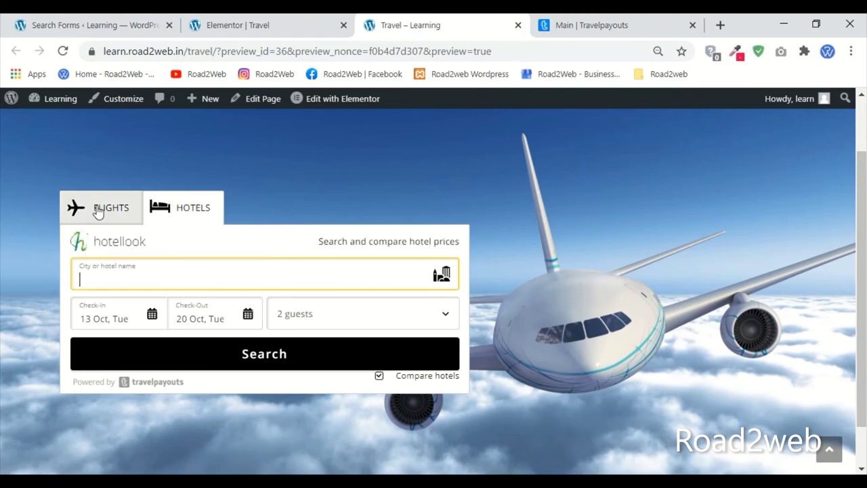
{"action": "left_click", "coordinate": [97, 209]}
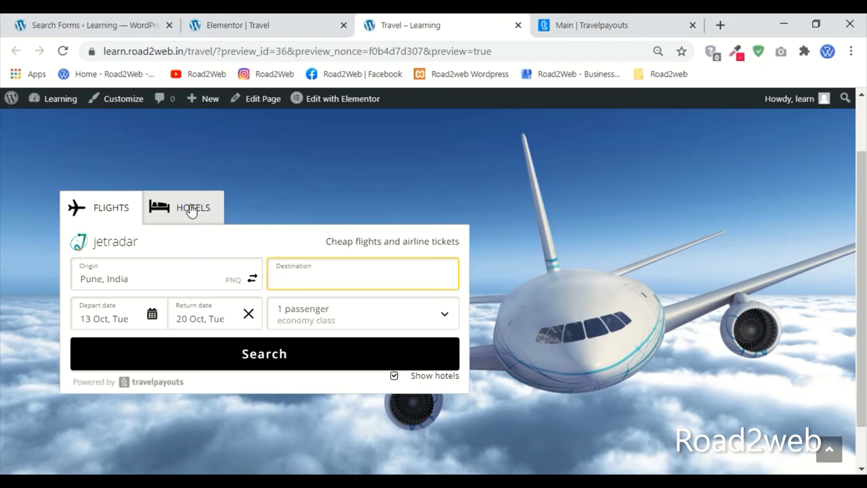
Fill in the flight search from Pune, India to Mumbai, India, departing 21 Oct and returning 24 Oct.
{"action": "left_click", "coordinate": [129, 282]}
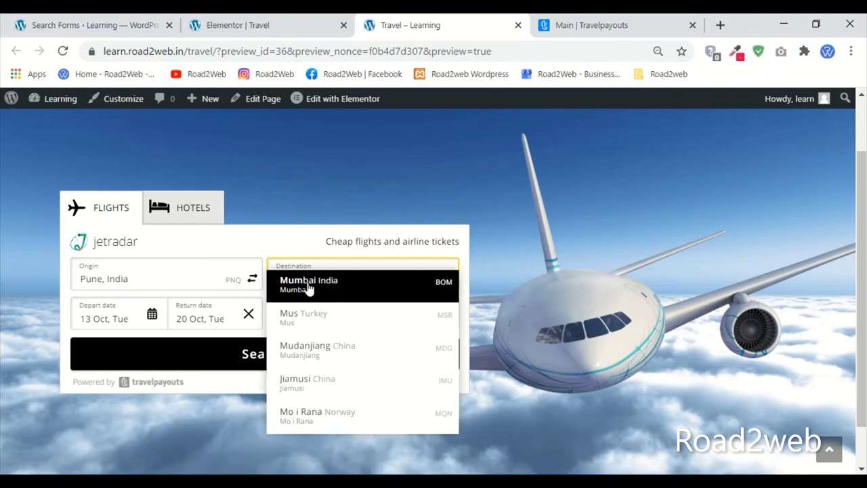
{"action": "left_click", "coordinate": [309, 288]}
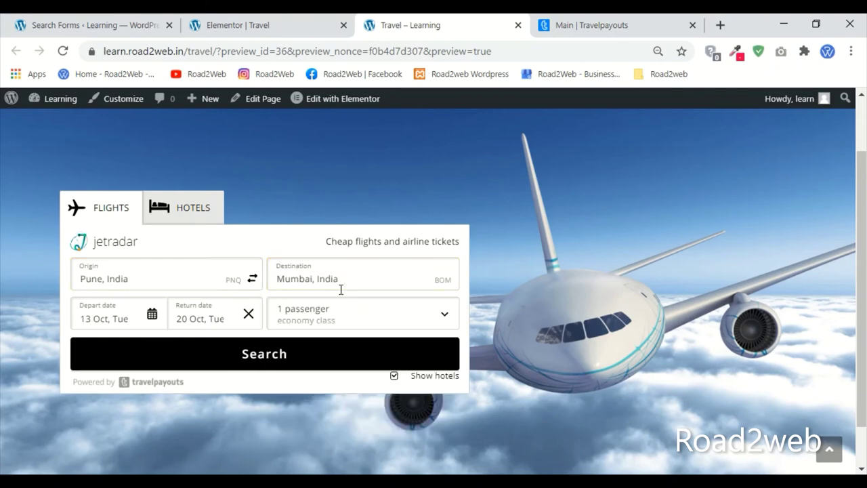
{"action": "left_click", "coordinate": [150, 316]}
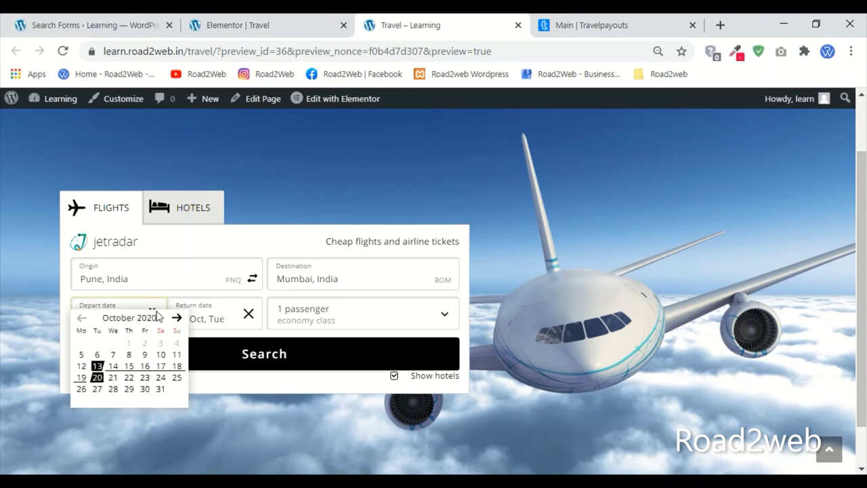
{"action": "left_click", "coordinate": [114, 377]}
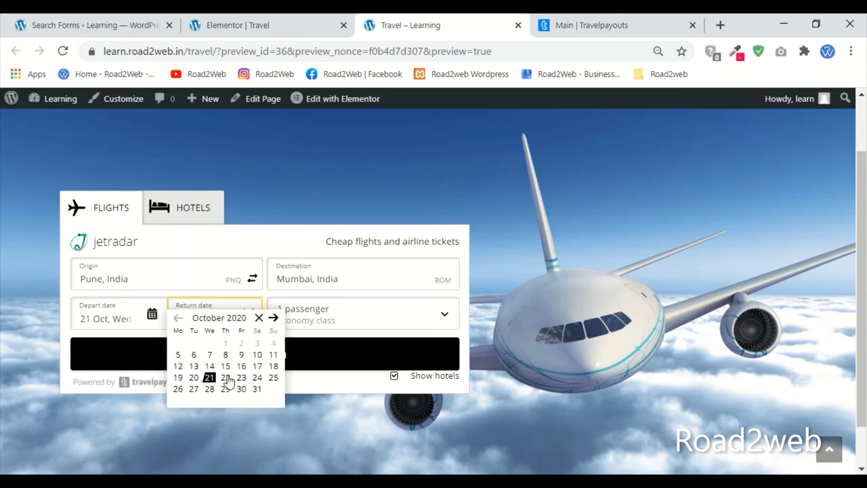
{"action": "left_click", "coordinate": [258, 378]}
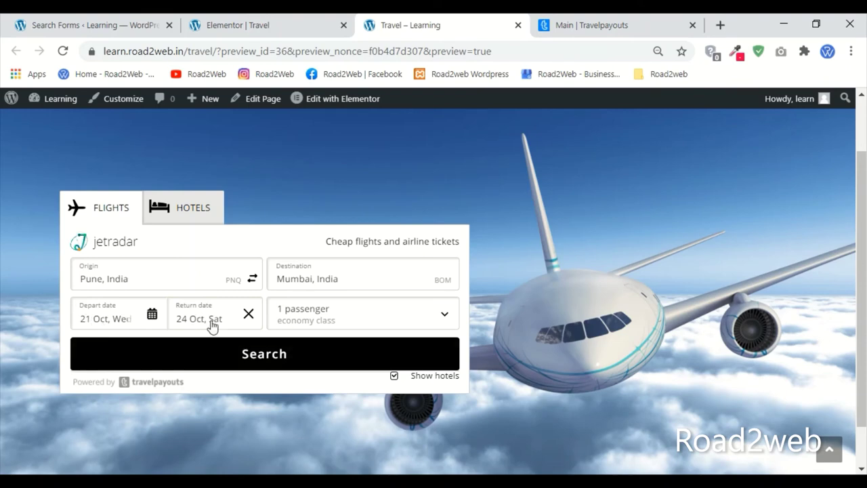
Confirm 1 economy-class passenger, run the flight search and look through the ticket offers.
{"action": "left_click", "coordinate": [334, 325]}
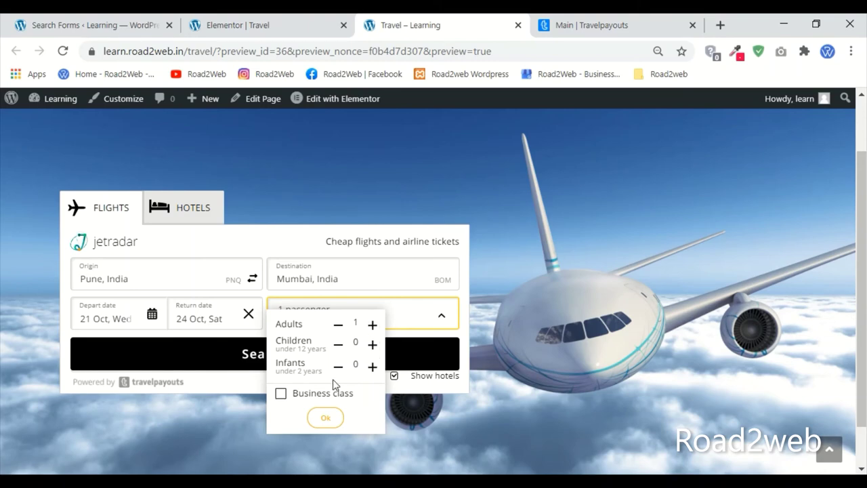
{"action": "left_click", "coordinate": [330, 419]}
{"action": "left_click", "coordinate": [252, 362]}
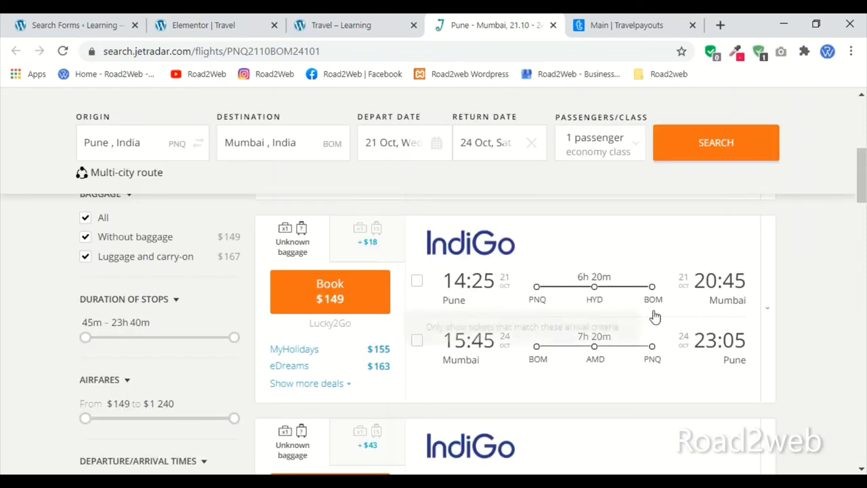
{"action": "scroll", "coordinate": [745, 346], "scroll_direction": "down", "scroll_amount": 4}
{"action": "scroll", "coordinate": [738, 356], "scroll_direction": "down", "scroll_amount": 3}
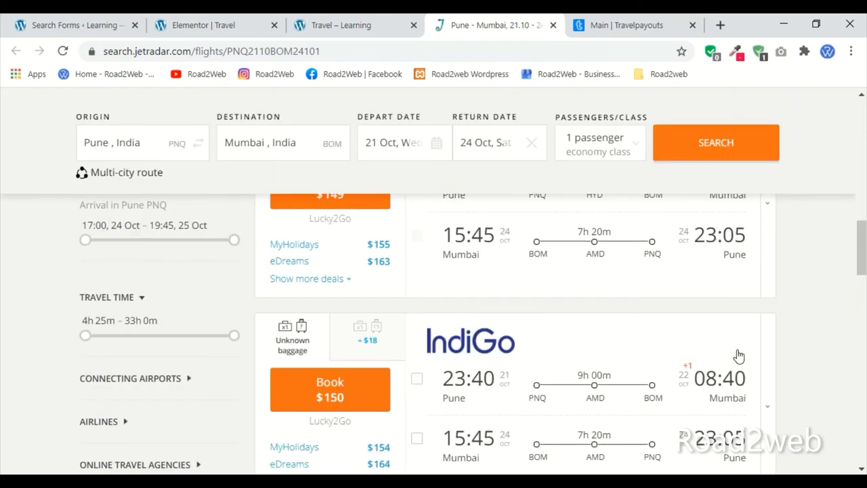
{"action": "scroll", "coordinate": [739, 355], "scroll_direction": "down", "scroll_amount": 5}
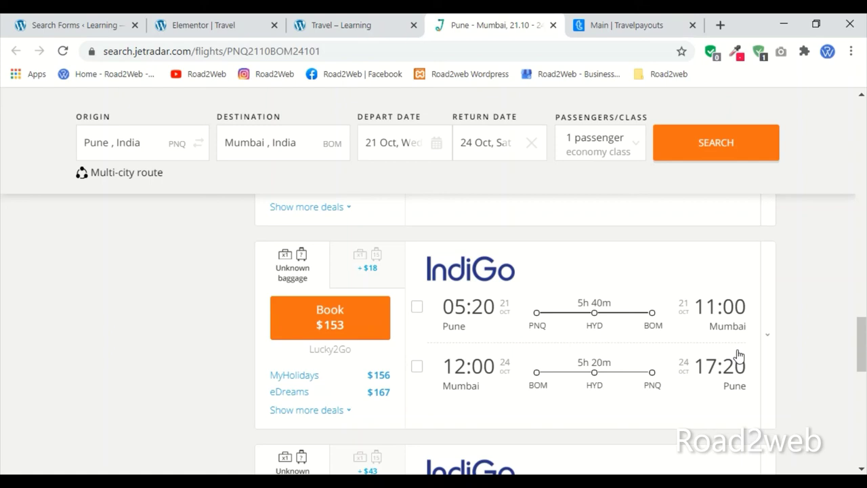
Return to the previewed Travel page, switch the search form to Hotels and set the city to Mumbai, India.
{"action": "left_click", "coordinate": [315, 25]}
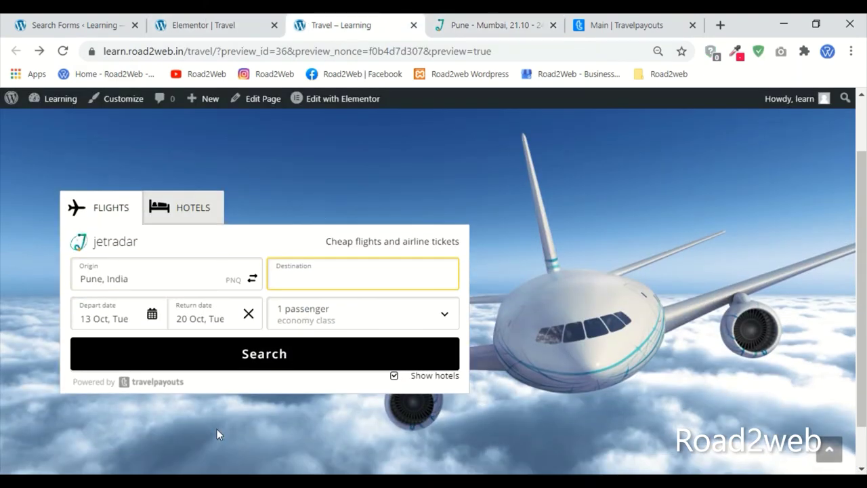
{"action": "left_click", "coordinate": [210, 216]}
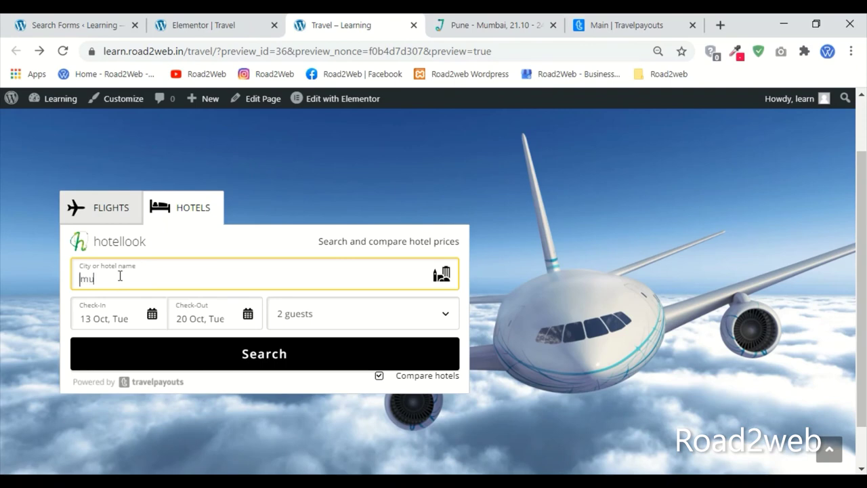
{"action": "type", "text": "m"}
{"action": "left_click", "coordinate": [118, 286]}
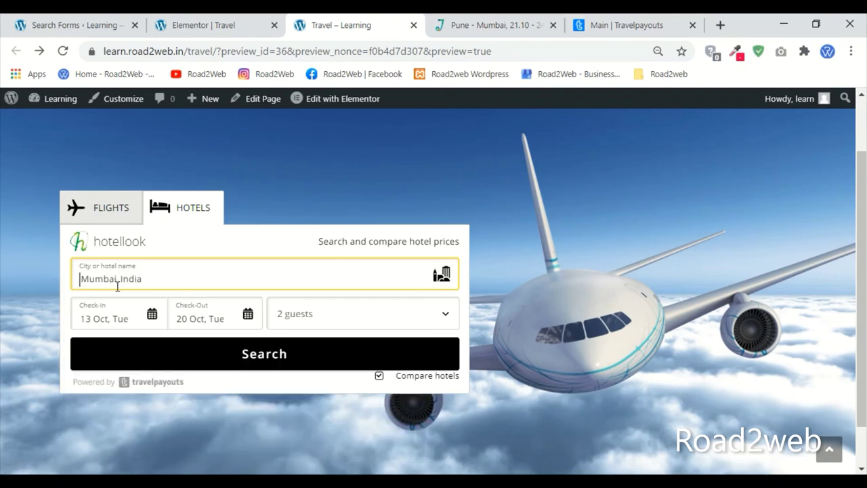
Check the guest options, keep 2 adults, run the hotel search and look through the listed properties.
{"action": "left_click", "coordinate": [298, 321]}
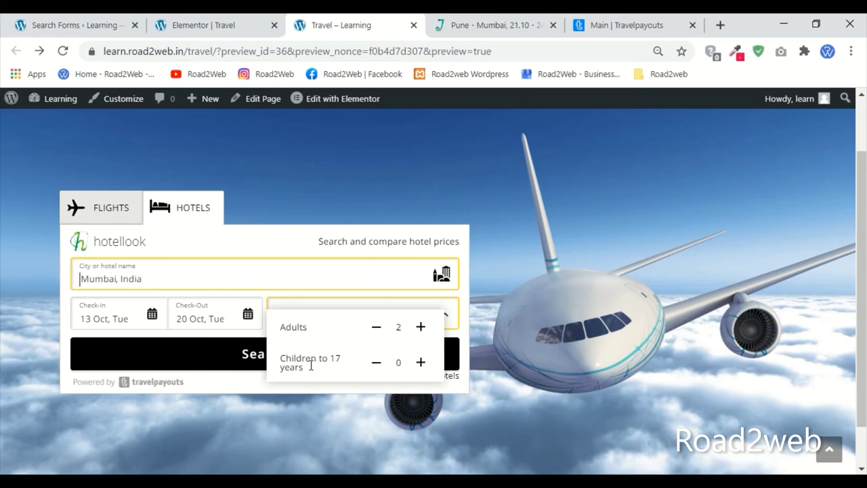
{"action": "left_click", "coordinate": [180, 358]}
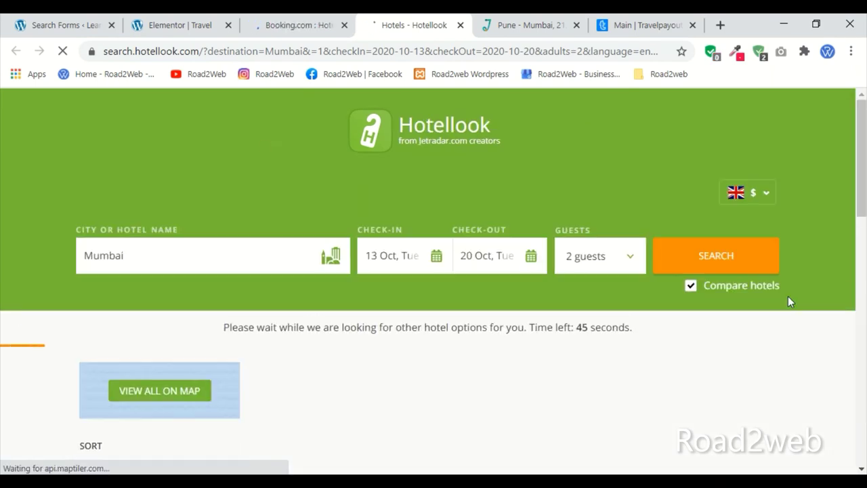
{"action": "scroll", "coordinate": [788, 296], "scroll_direction": "down", "scroll_amount": 1}
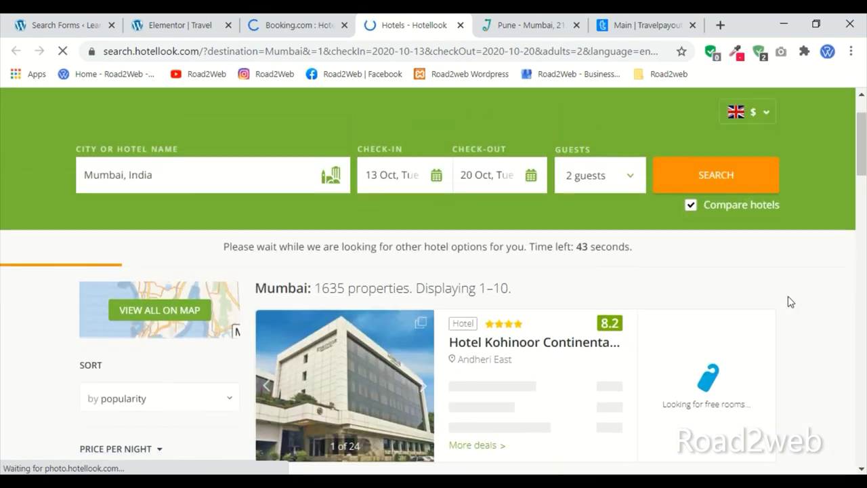
{"action": "scroll", "coordinate": [750, 314], "scroll_direction": "down", "scroll_amount": 2}
{"action": "scroll", "coordinate": [732, 353], "scroll_direction": "down", "scroll_amount": 3}
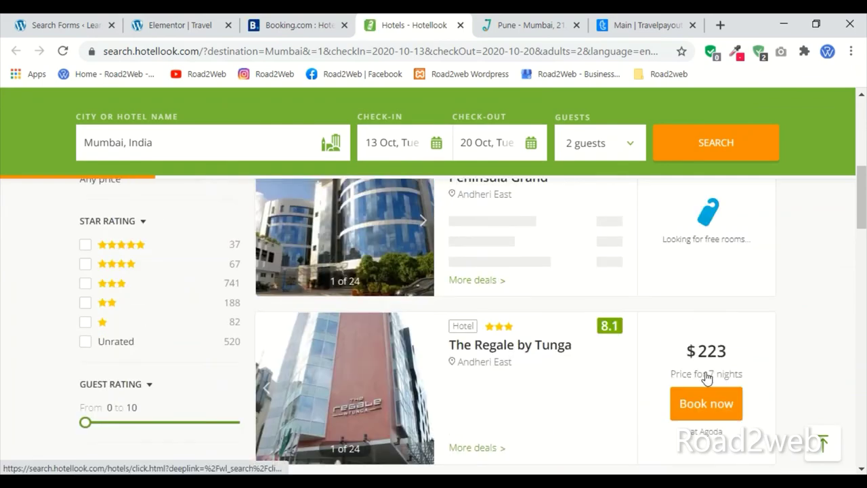